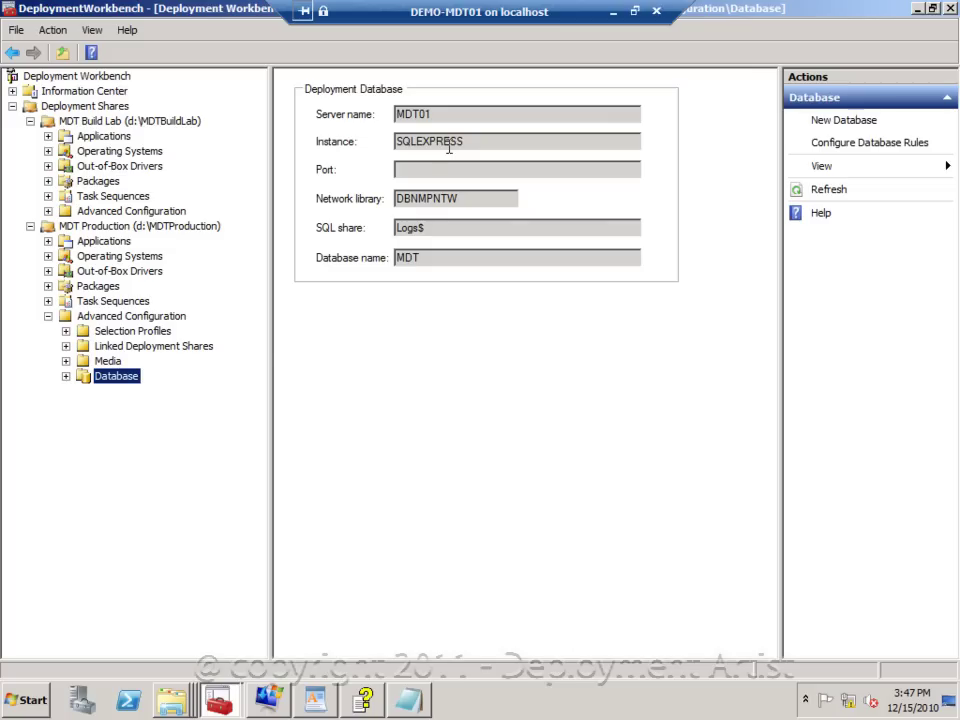
pyautogui.rightClick(126, 379)
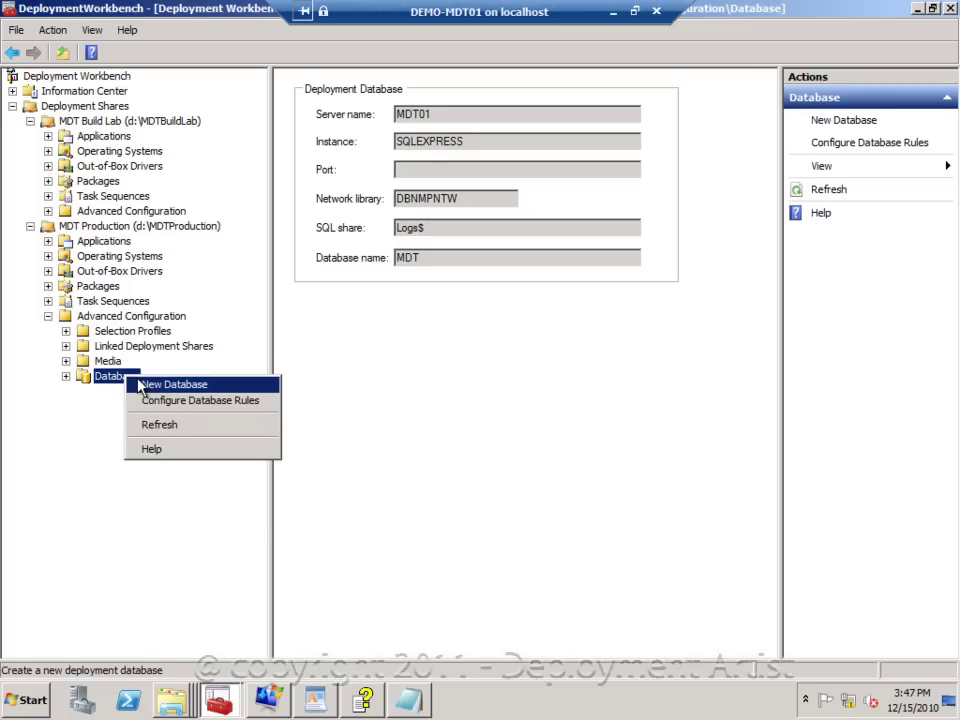
pyautogui.click(160, 385)
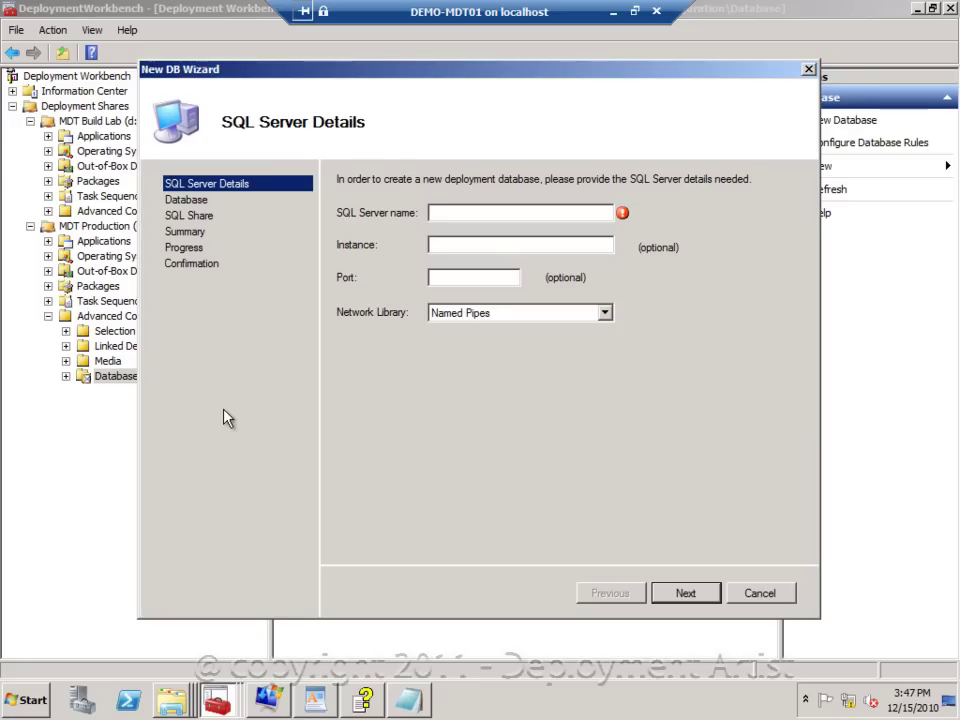
pyautogui.press('Escape')
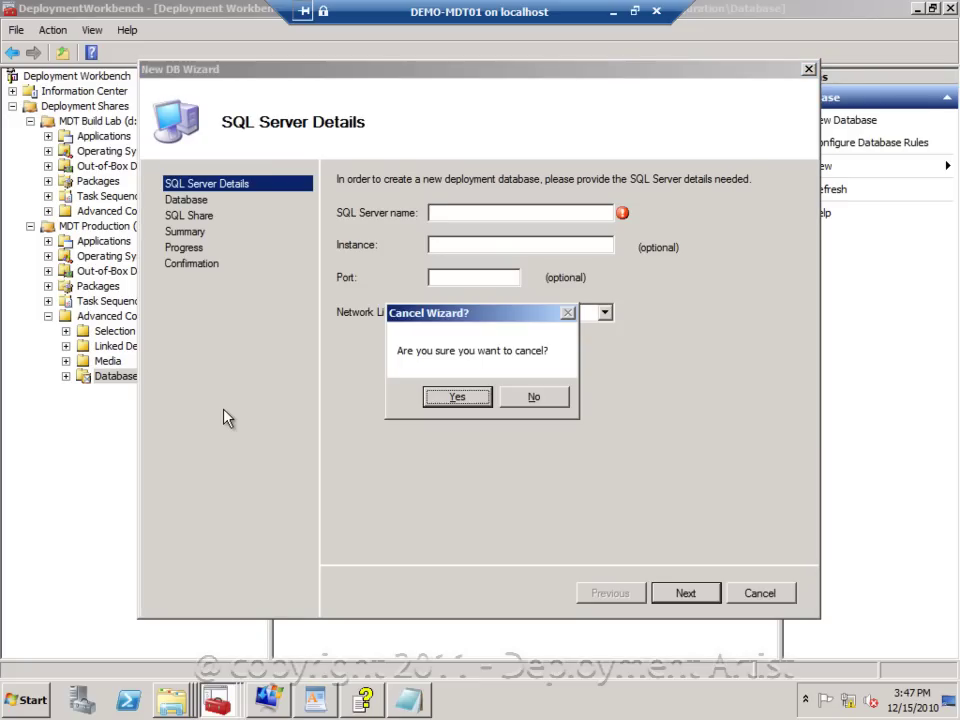
pyautogui.click(458, 397)
# Step: Examine the identification values and OSDComputerName setting of computer entry 2 in the MDT Production database, closing it without changes
pyautogui.click(66, 376)
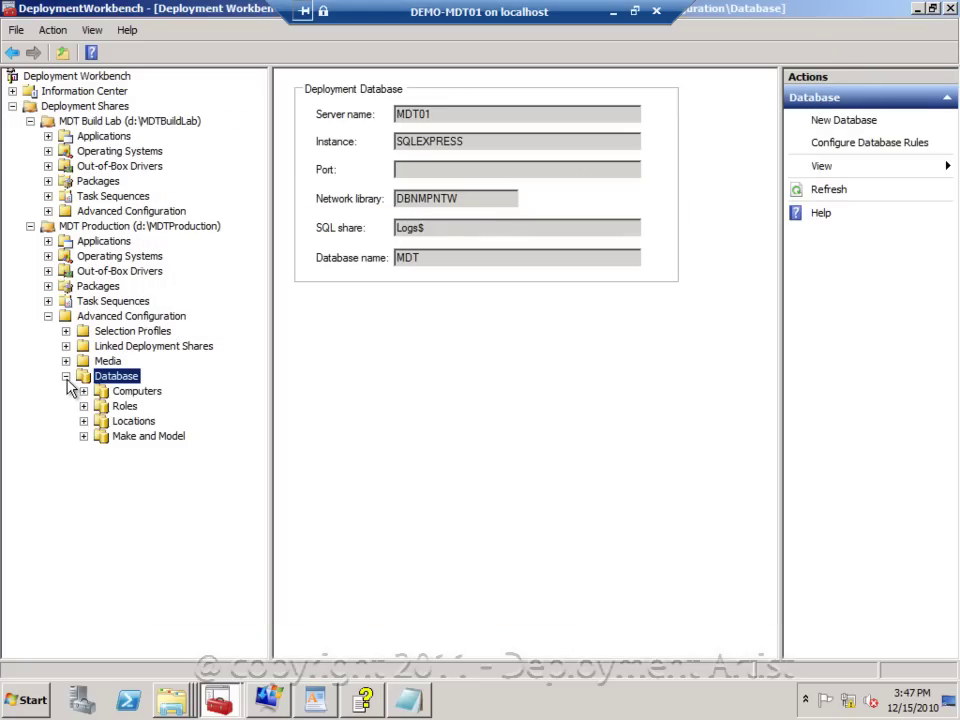
pyautogui.click(135, 395)
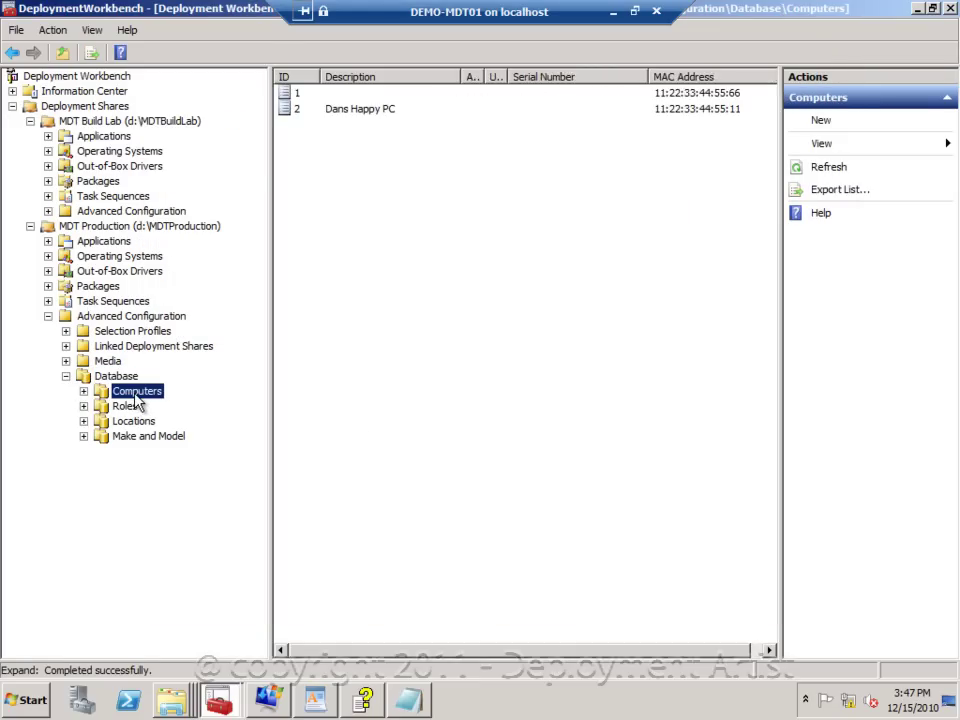
pyautogui.doubleClick(320, 112)
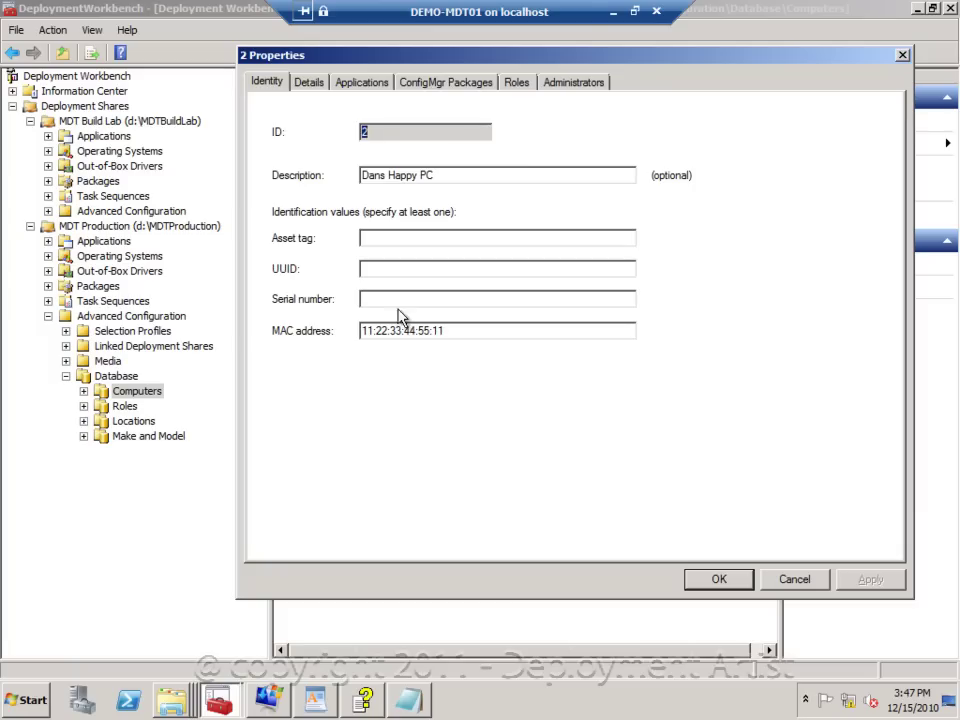
pyautogui.click(312, 84)
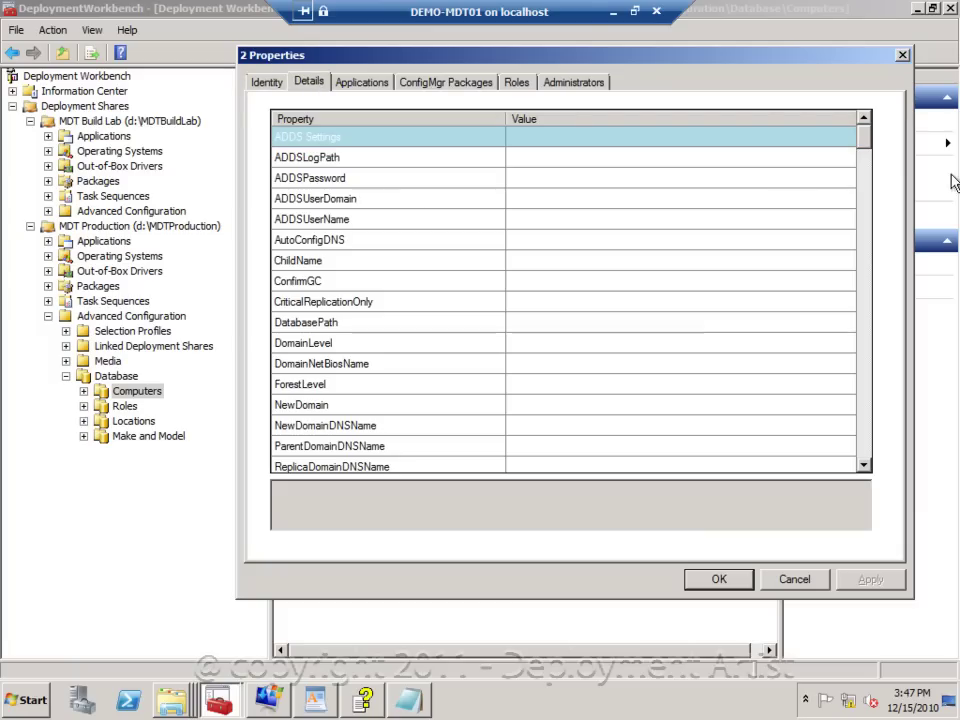
pyautogui.moveTo(868, 152); pyautogui.dragTo(866, 295)
pyautogui.click(603, 200)
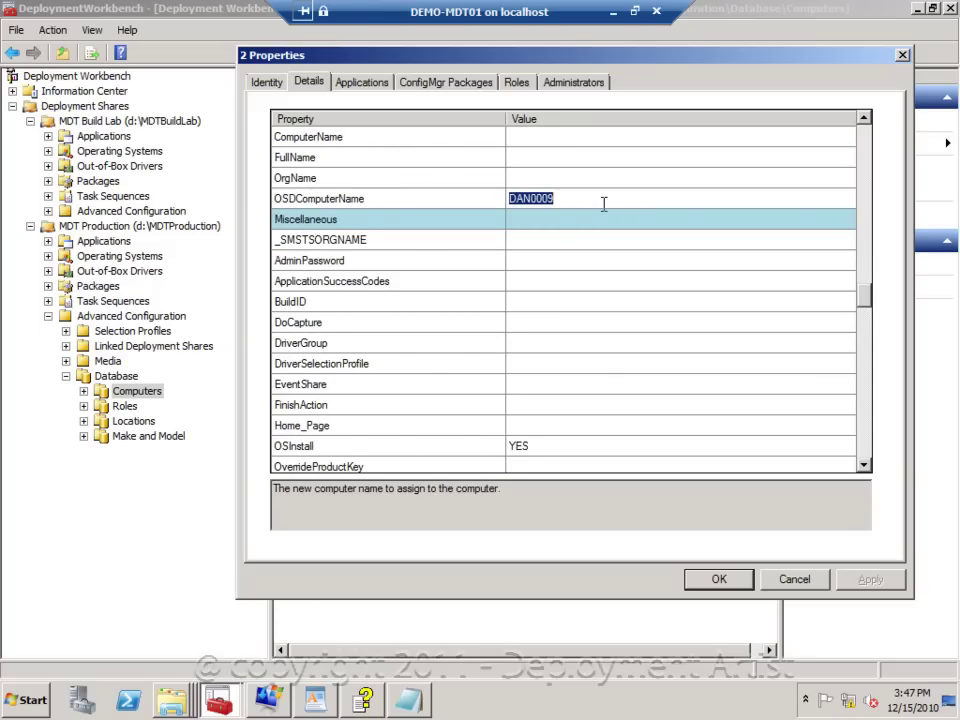
pyautogui.click(795, 579)
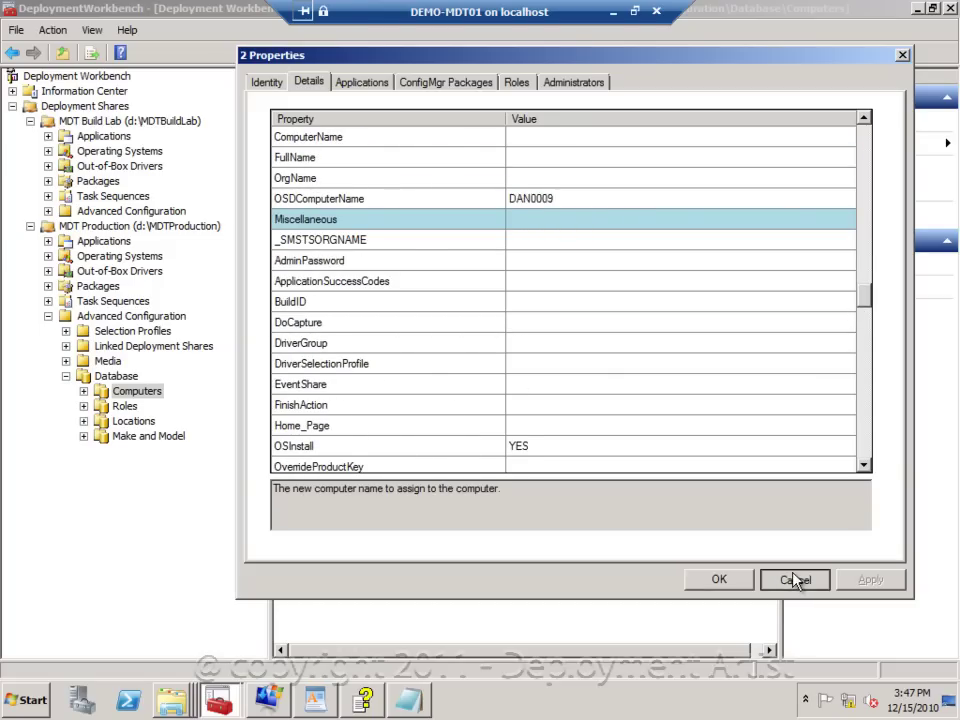
# Step: Review the domain join and machine OU settings of the Accounting role, closing it without changes
pyautogui.click(127, 407)
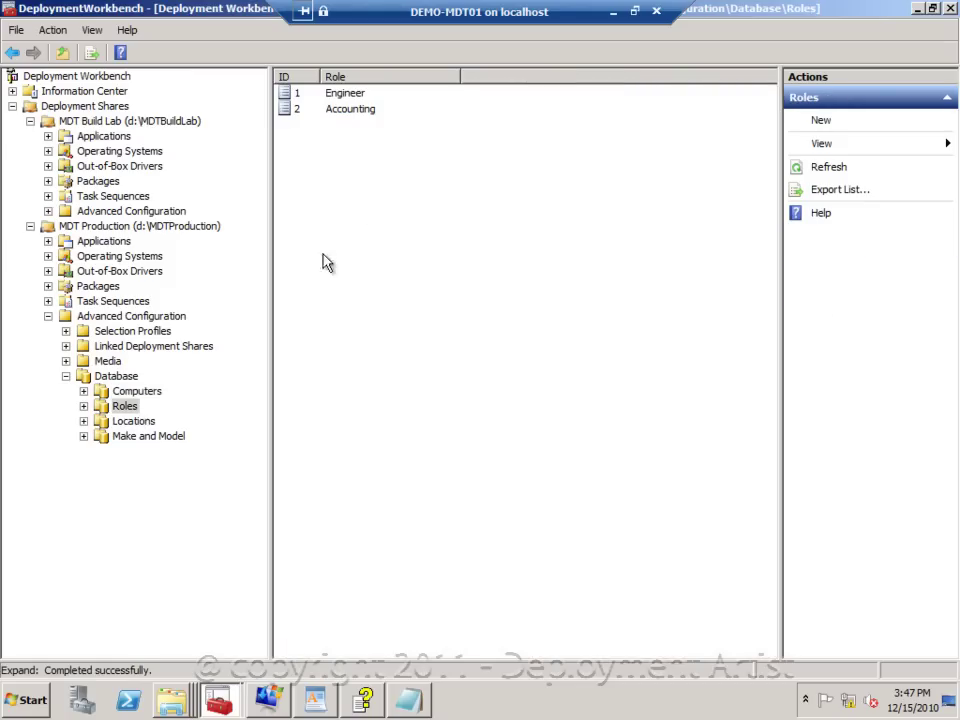
pyautogui.doubleClick(356, 107)
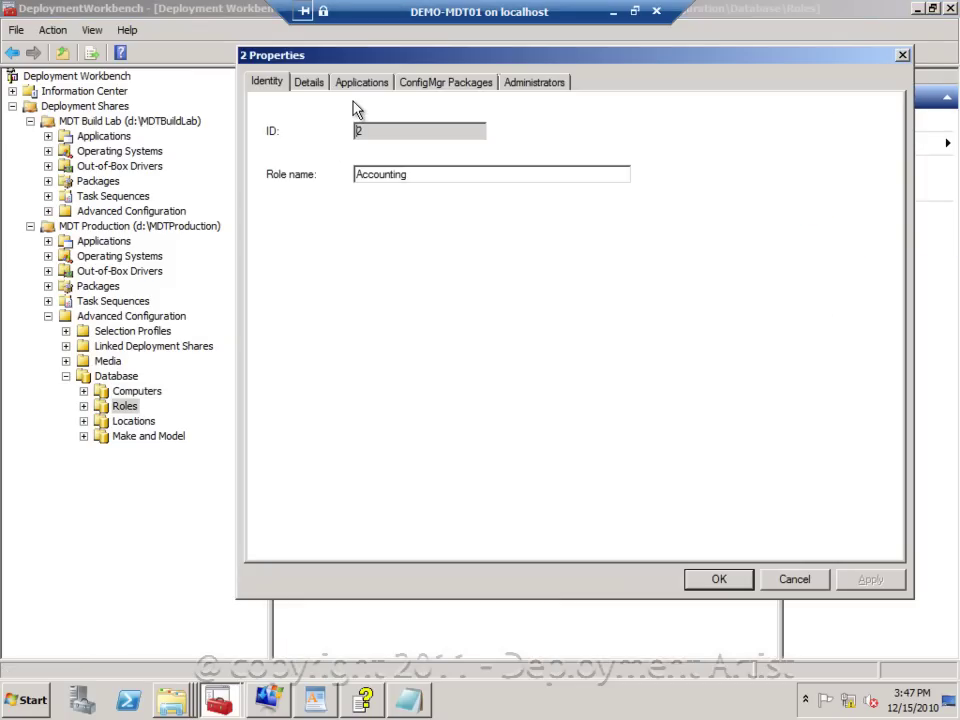
pyautogui.click(322, 86)
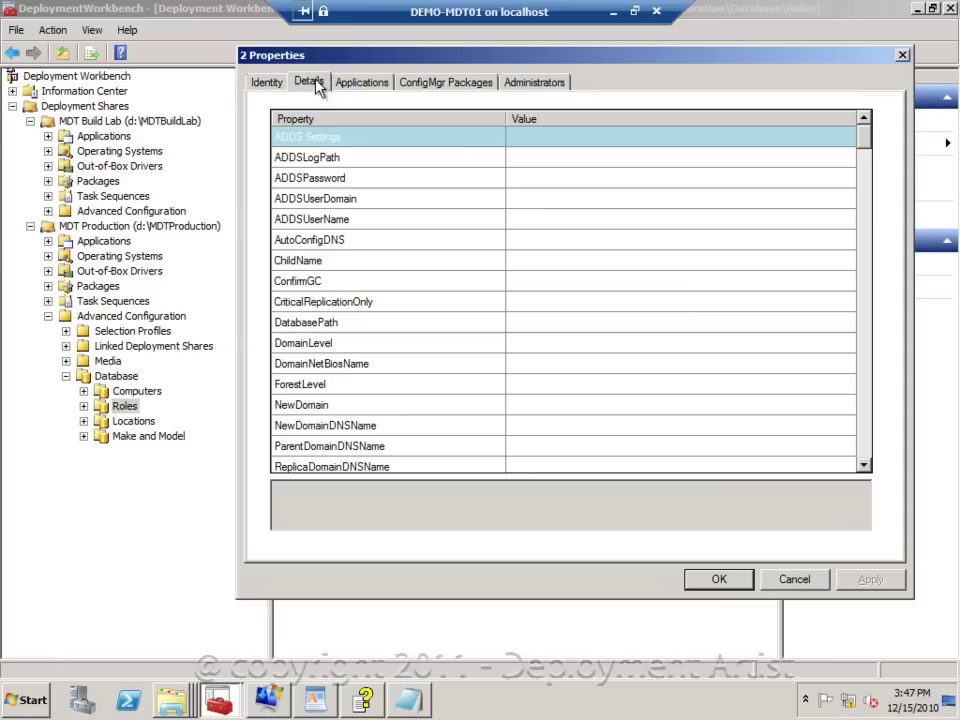
pyautogui.moveTo(864, 140); pyautogui.dragTo(866, 284)
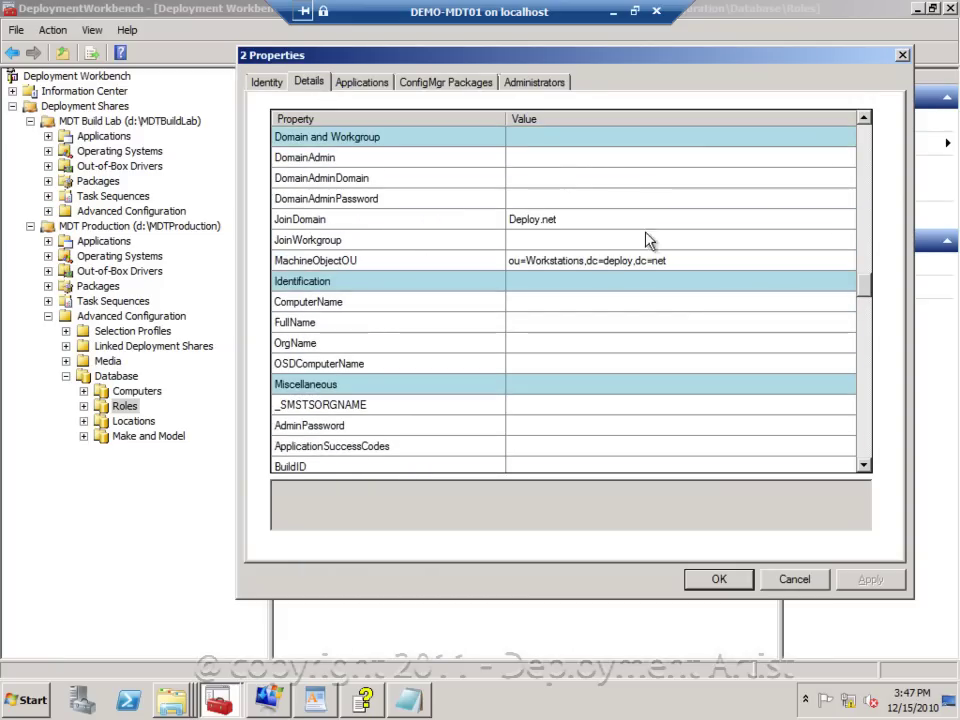
pyautogui.moveTo(540, 226)
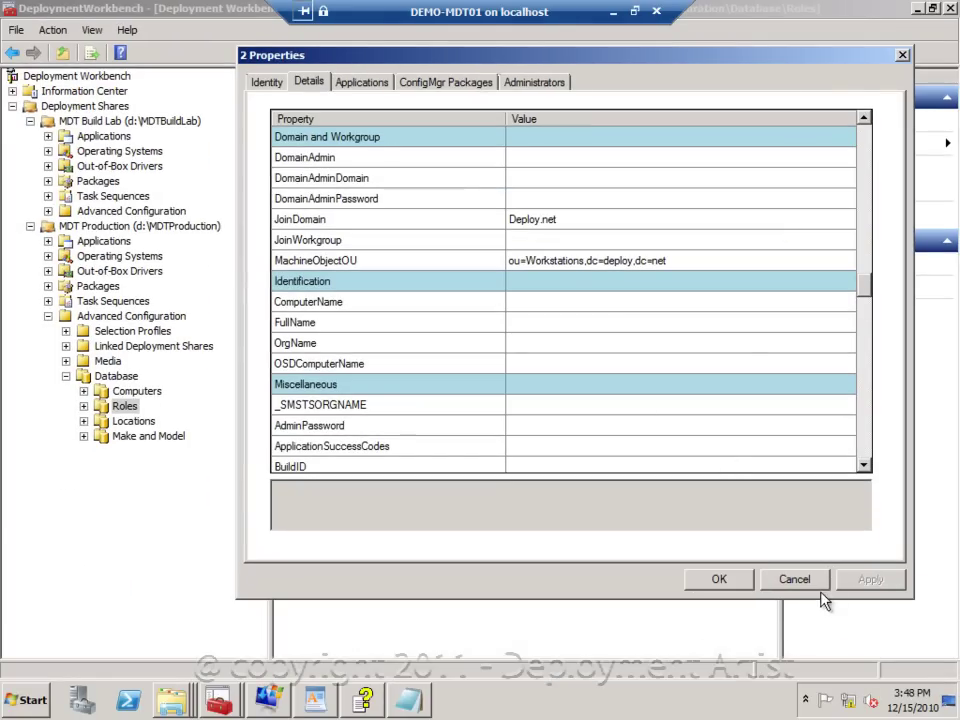
pyautogui.click(808, 583)
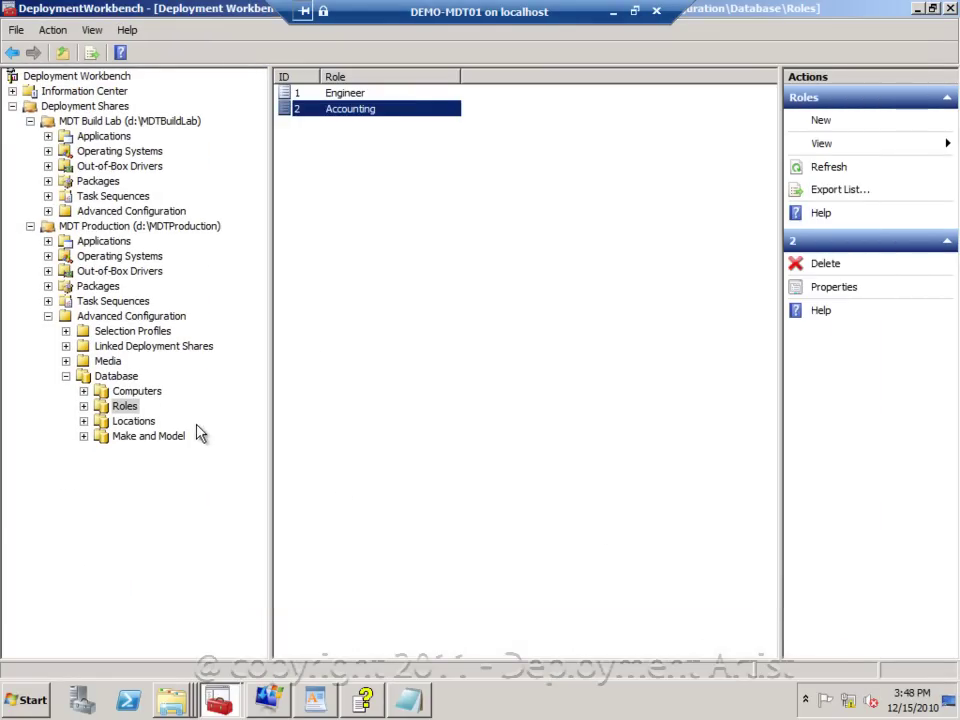
# Step: Check which roles are assigned to computer entry 2, closing its properties without changes
pyautogui.click(137, 391)
pyautogui.click(378, 112)
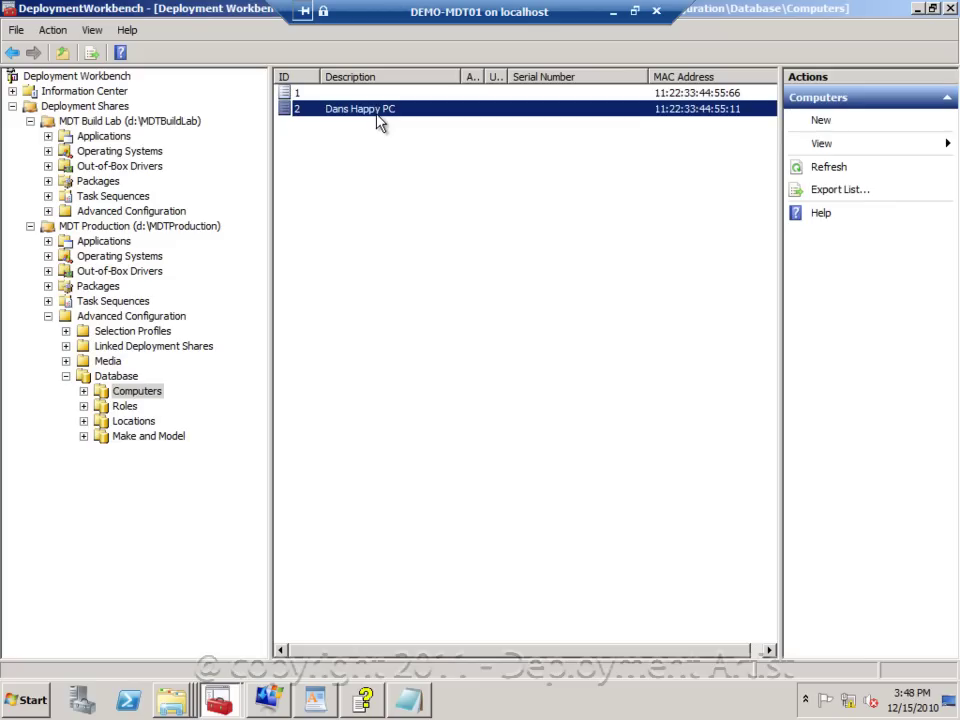
pyautogui.doubleClick(380, 112)
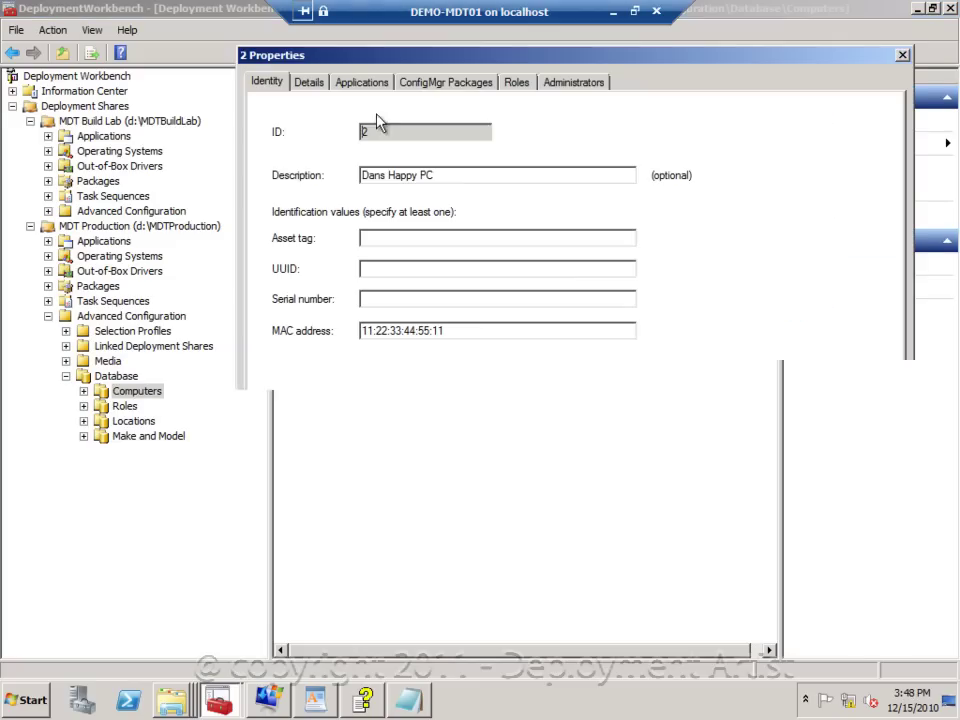
pyautogui.click(516, 82)
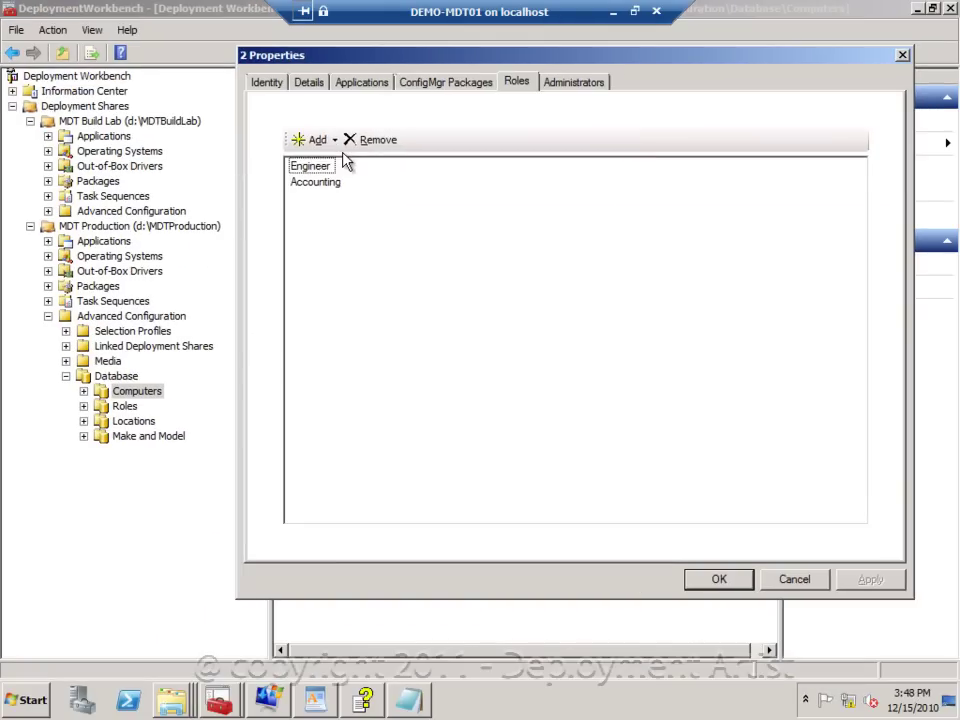
pyautogui.press('Escape')
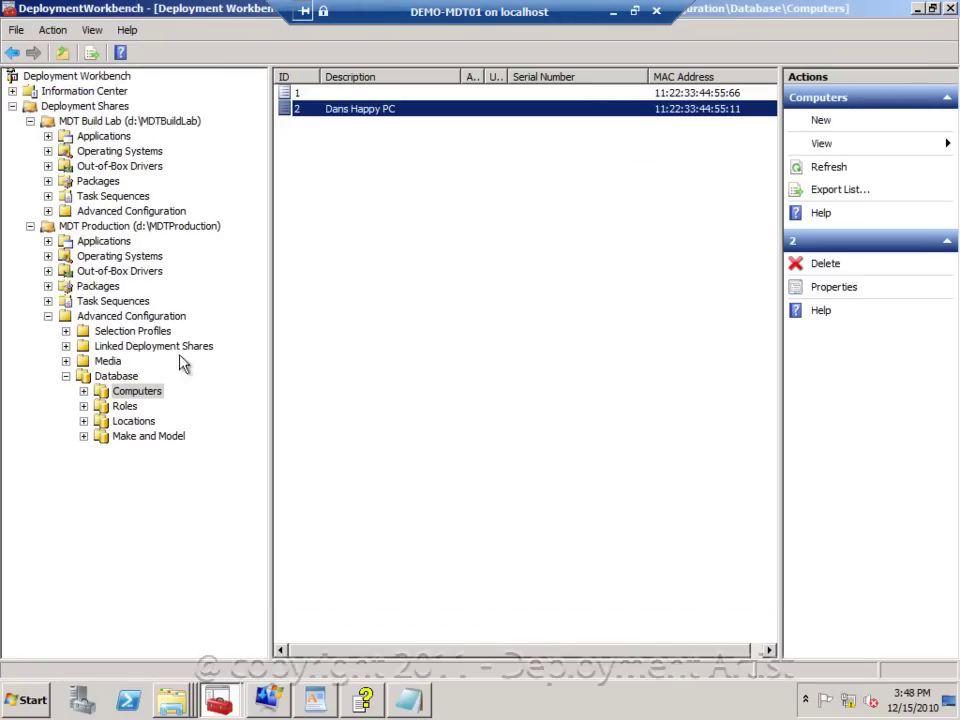
# Step: Review the Accounting role's applications and browse the LOB folder of available applications without adding any
pyautogui.click(126, 405)
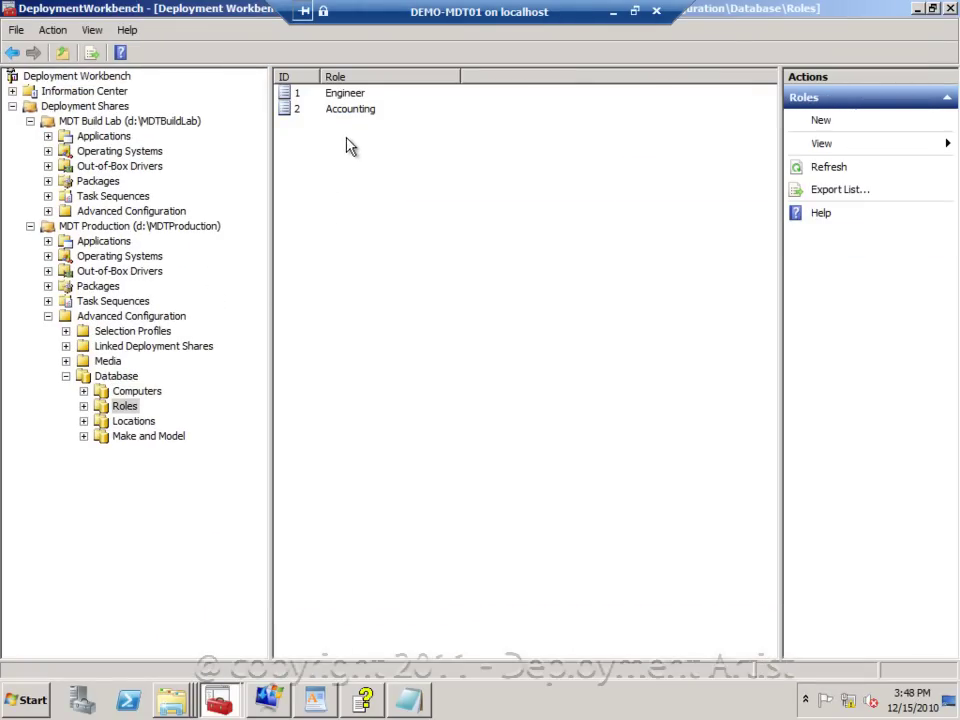
pyautogui.doubleClick(355, 110)
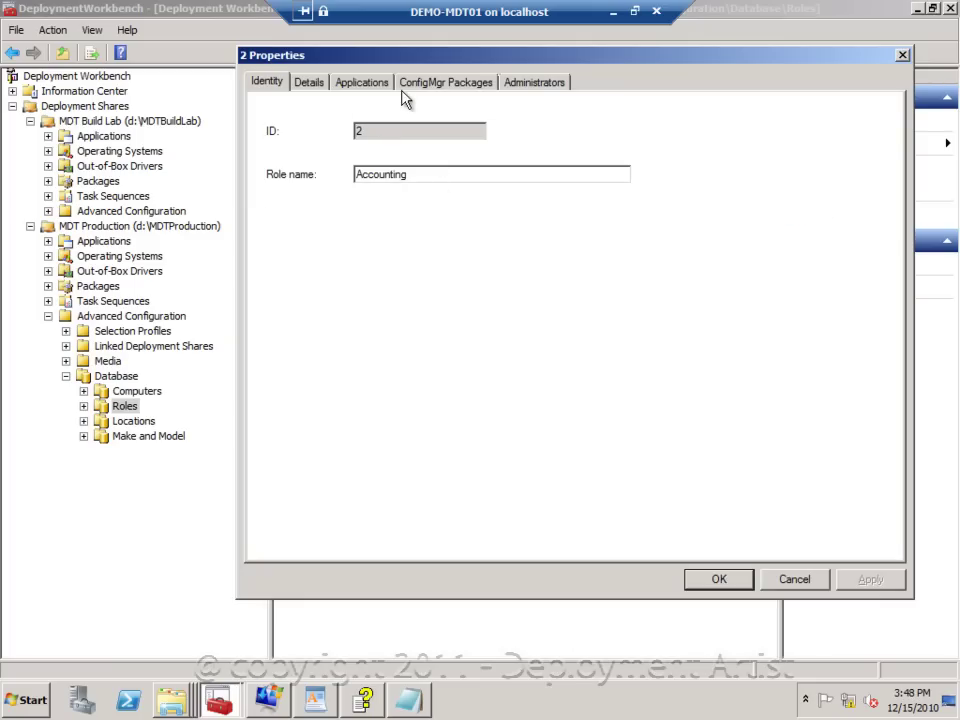
pyautogui.click(372, 85)
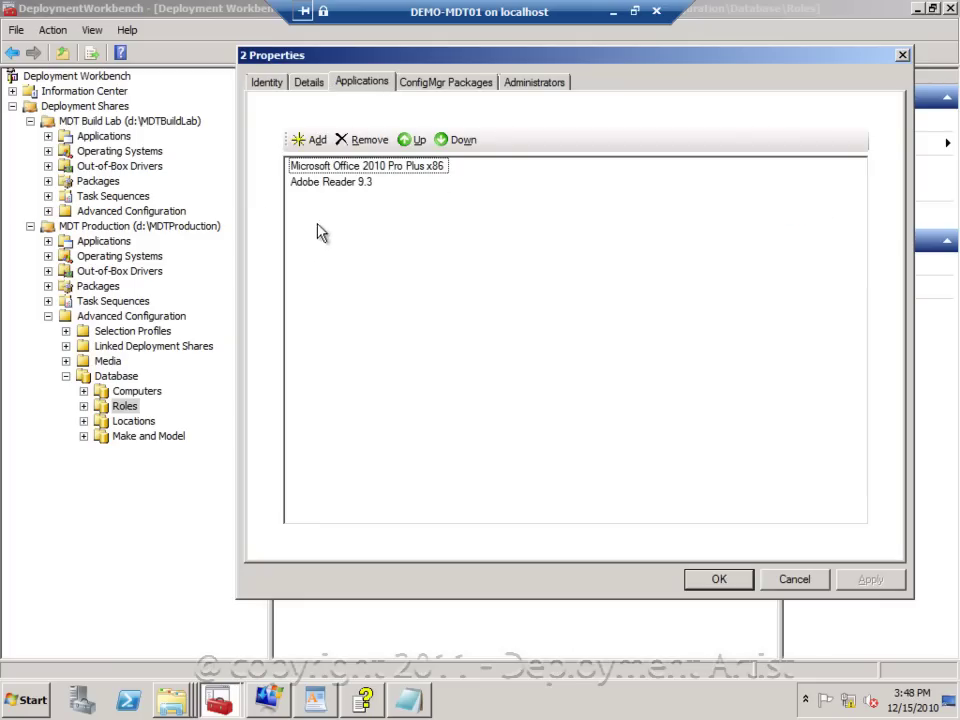
pyautogui.click(316, 141)
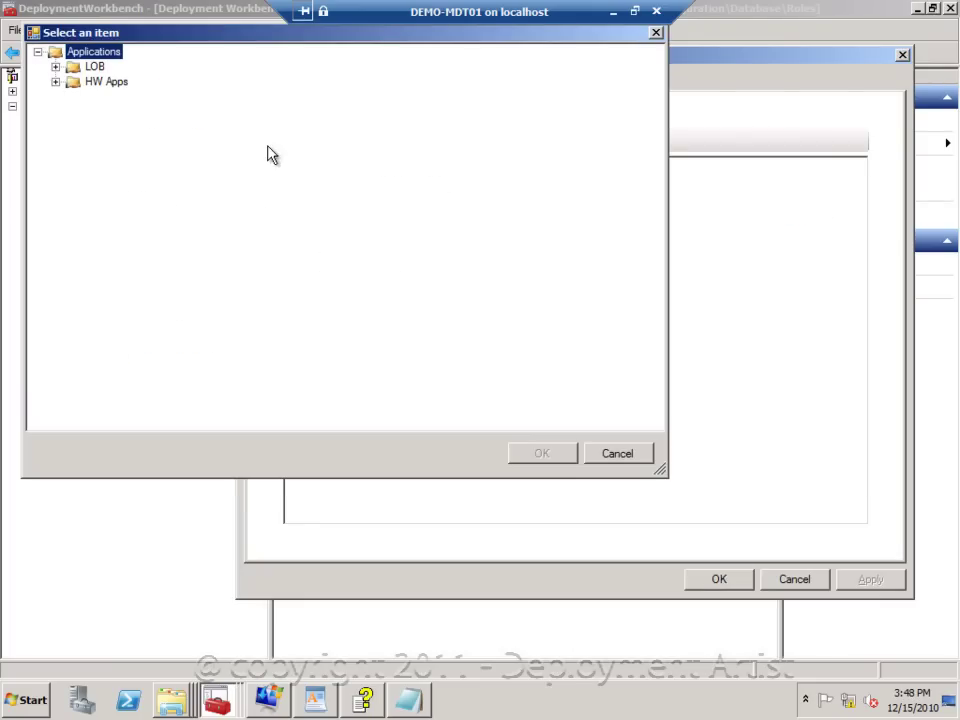
pyautogui.click(55, 66)
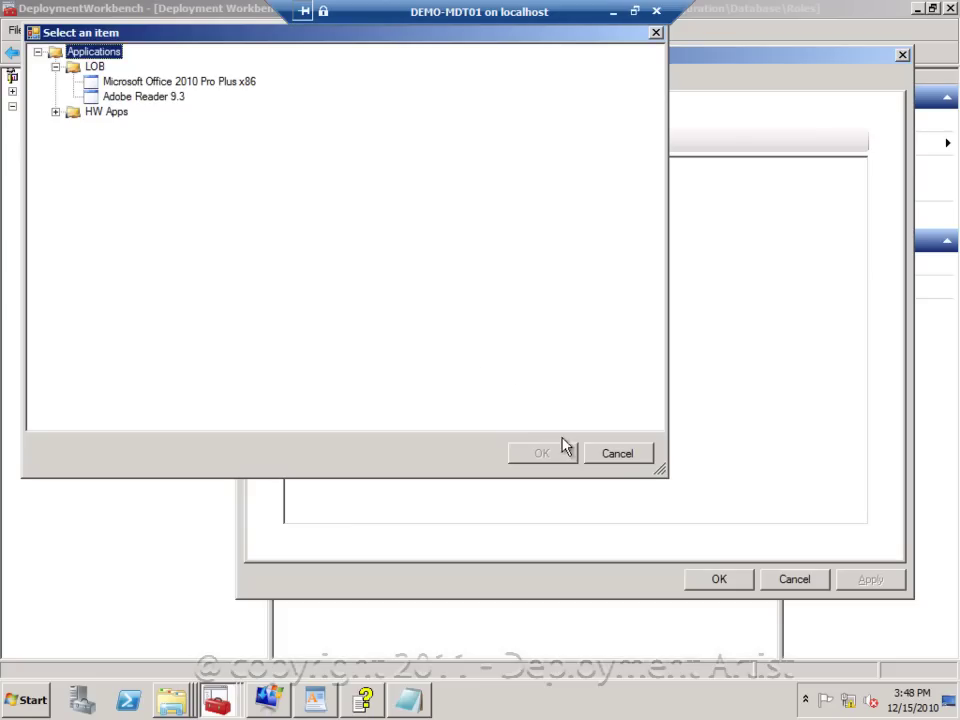
pyautogui.click(624, 455)
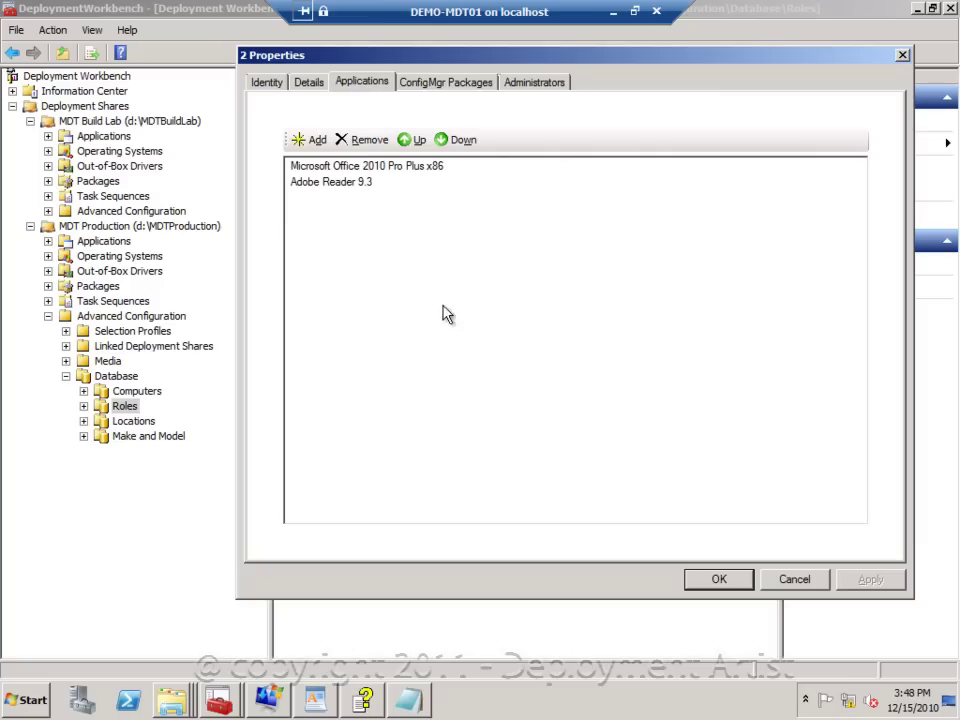
# Step: Move Microsoft Office 2010 Pro Plus x86 below Adobe Reader 9.3 in the Accounting role's application list, and discard the change
pyautogui.click(338, 166)
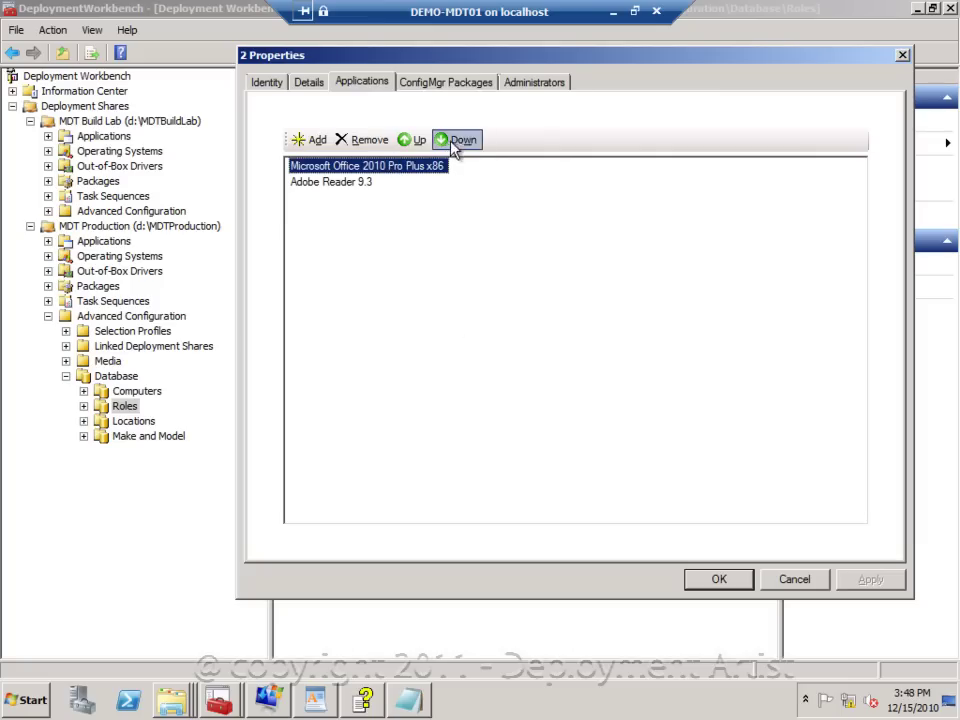
pyautogui.click(455, 140)
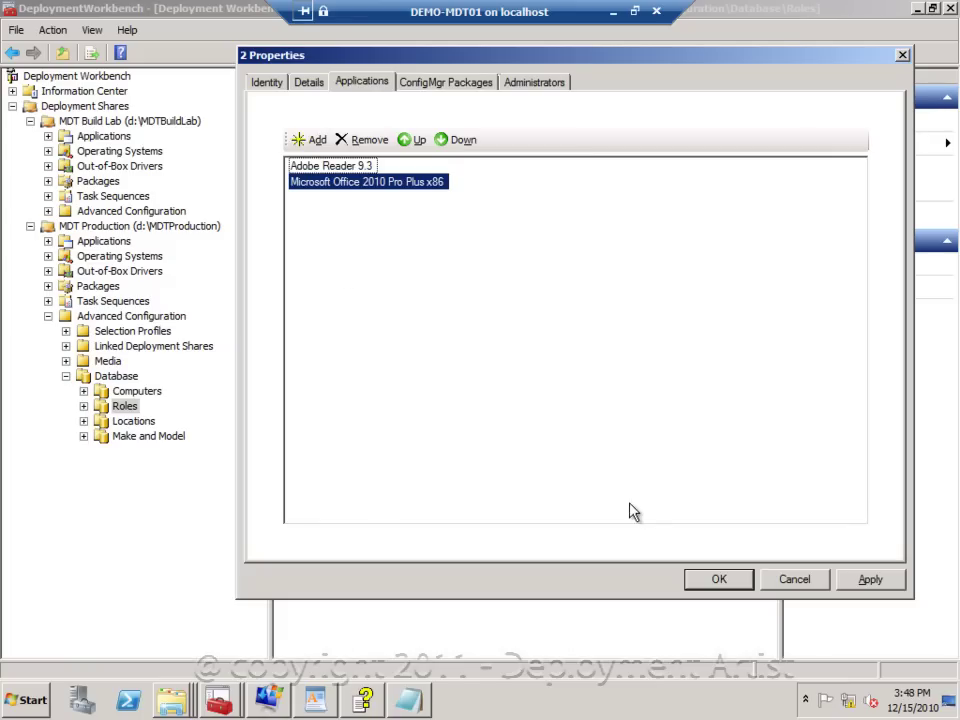
pyautogui.click(801, 588)
# Step: Inspect the STHLM location's default gateway and regional time zone setting, closing it without changes
pyautogui.click(152, 424)
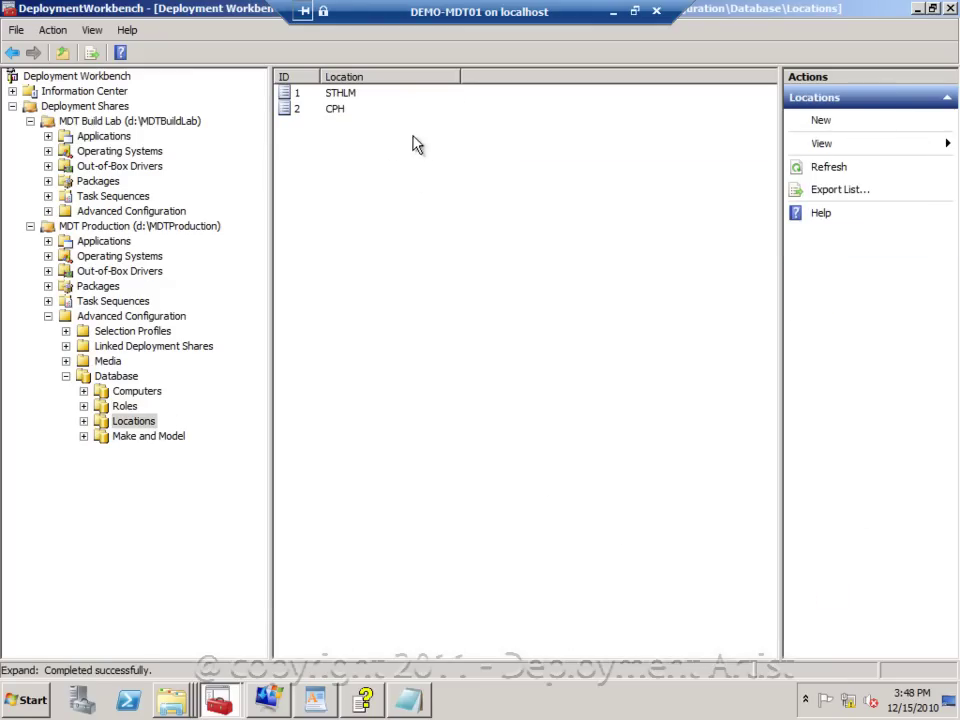
pyautogui.doubleClick(351, 98)
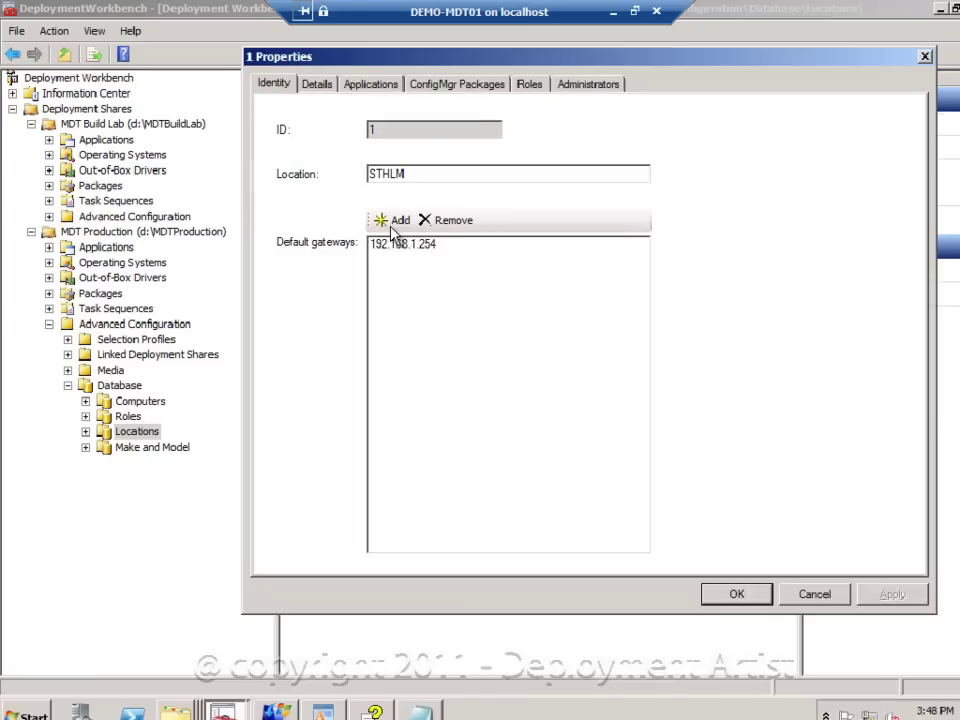
pyautogui.click(318, 73)
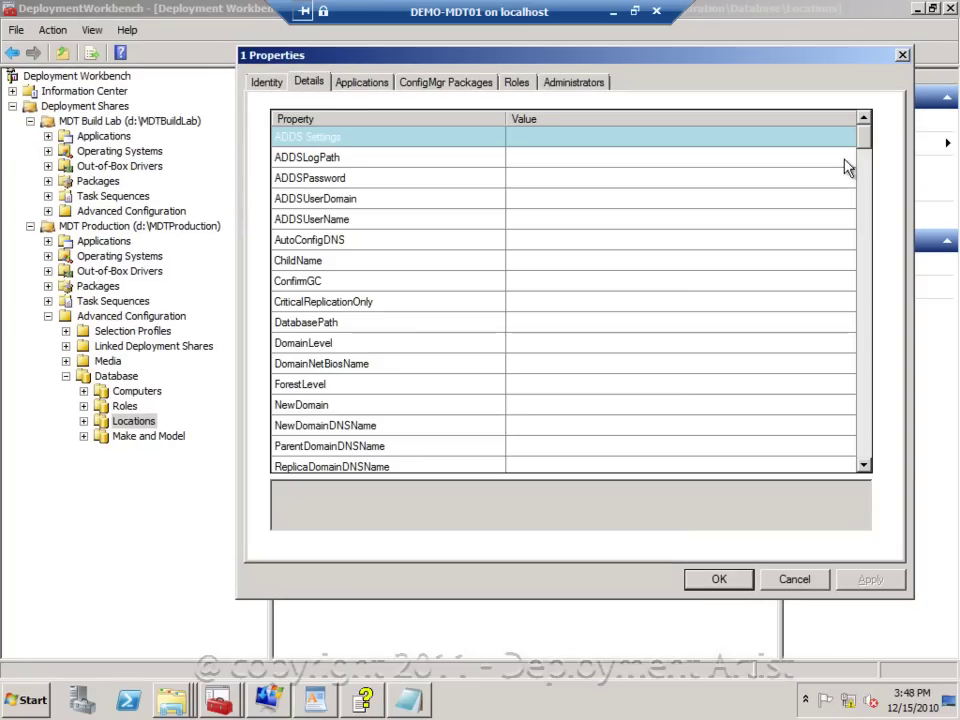
pyautogui.moveTo(866, 146); pyautogui.dragTo(868, 382)
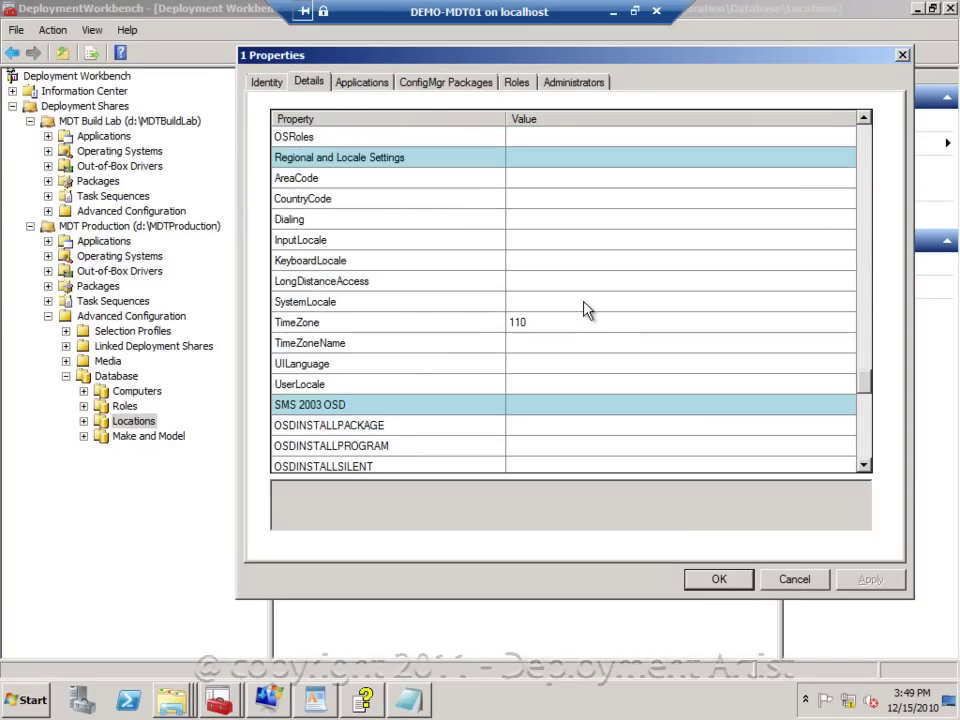
pyautogui.press('Escape')
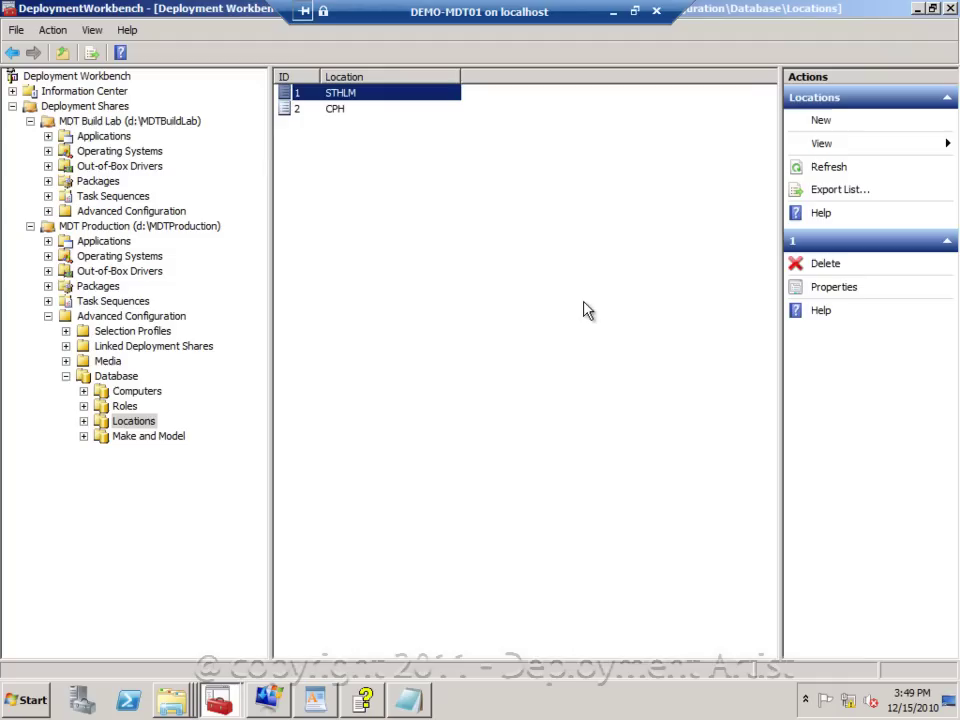
# Step: Inspect the CPH location's default gateway and time zone setting, closing it without changes
pyautogui.doubleClick(330, 110)
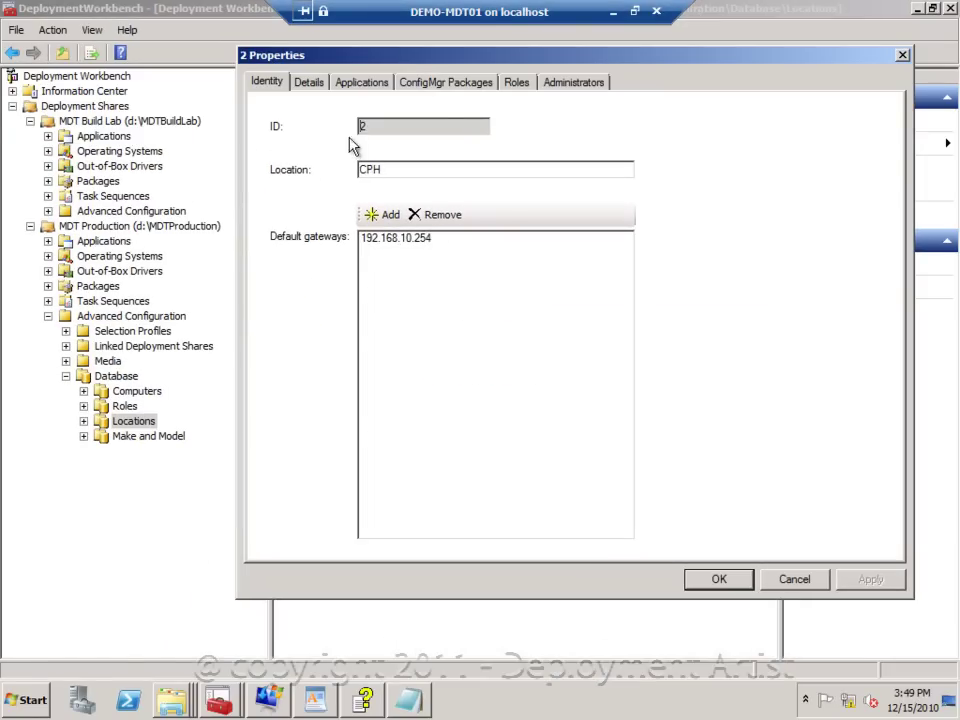
pyautogui.click(314, 85)
pyautogui.moveTo(865, 146); pyautogui.dragTo(866, 380)
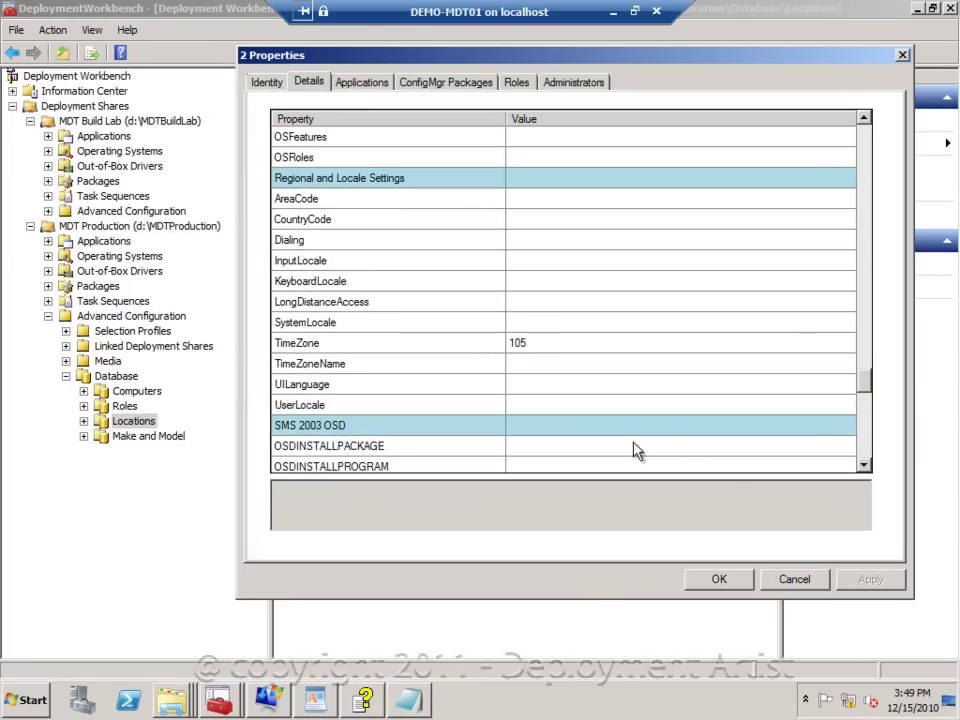
pyautogui.click(791, 580)
# Step: Inspect the display settings of the Hewlett-Packard HP Compaq 8510w make and model entry, closing it without changes
pyautogui.click(163, 440)
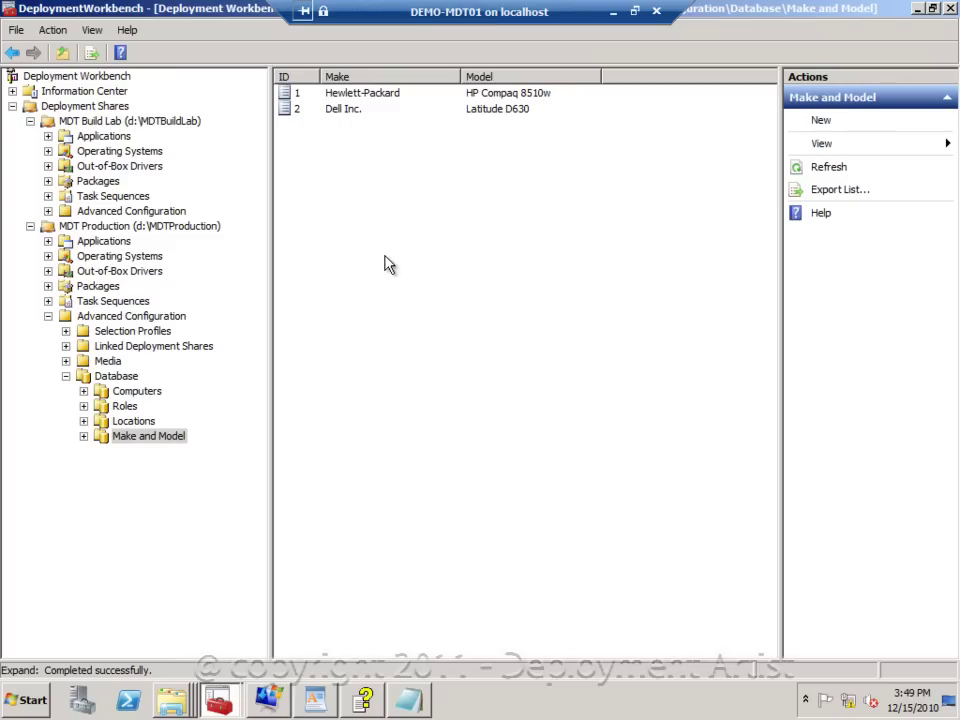
pyautogui.click(376, 95)
pyautogui.doubleClick(374, 97)
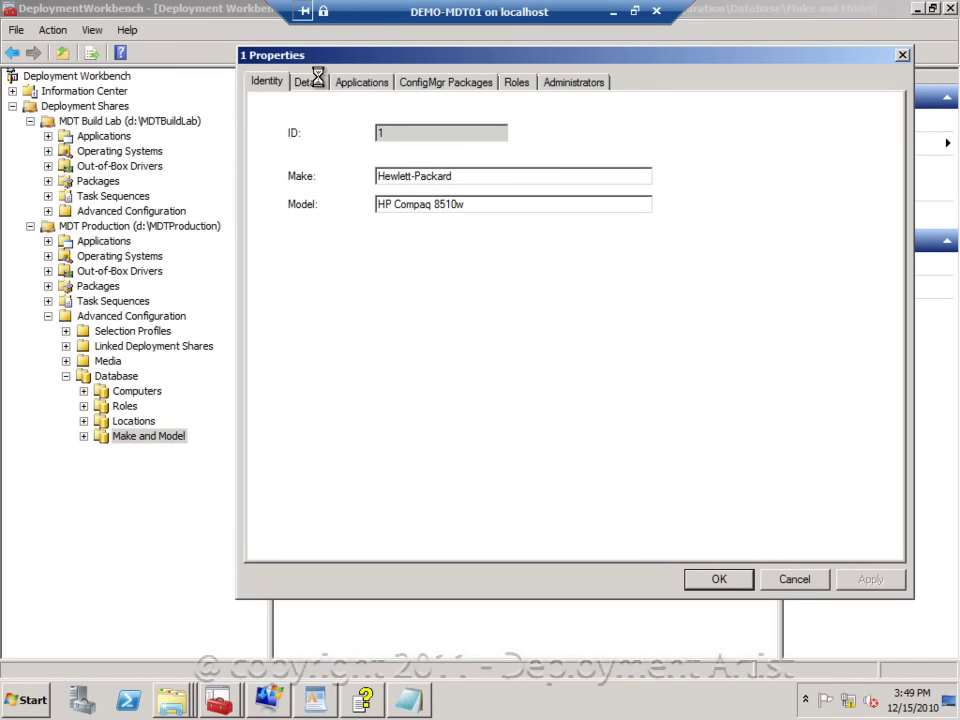
pyautogui.click(173, 122)
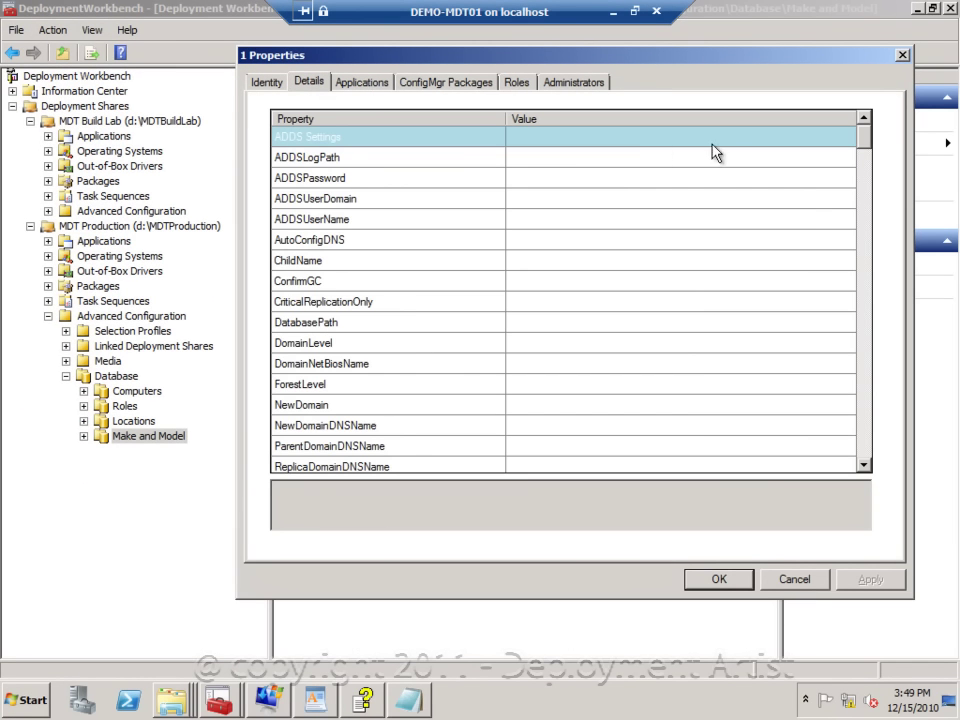
pyautogui.moveTo(864, 137); pyautogui.dragTo(864, 245)
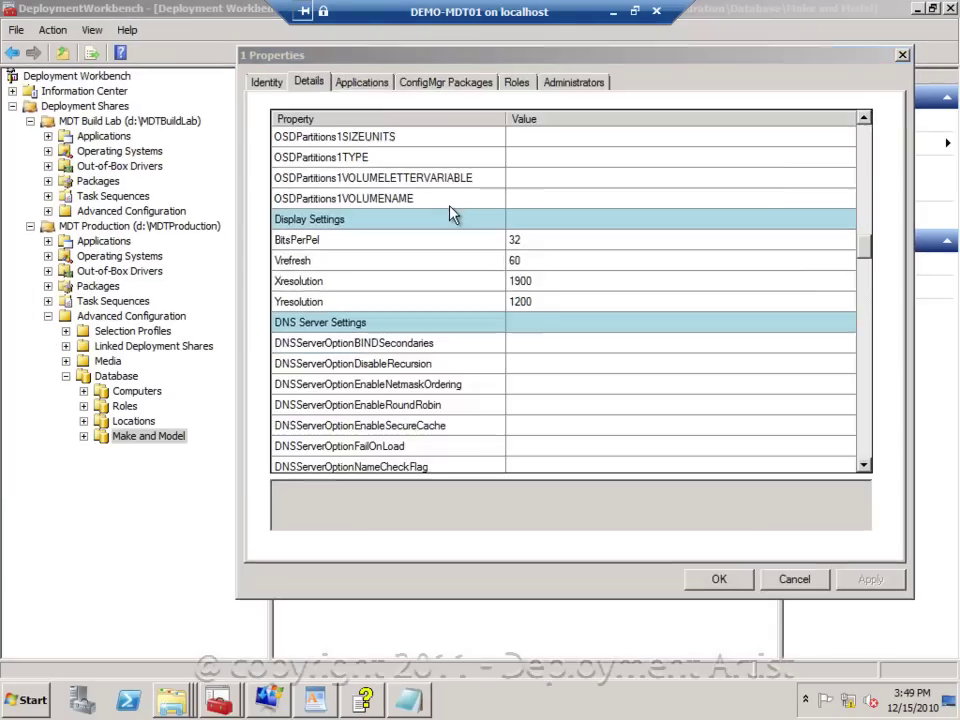
pyautogui.press('Escape')
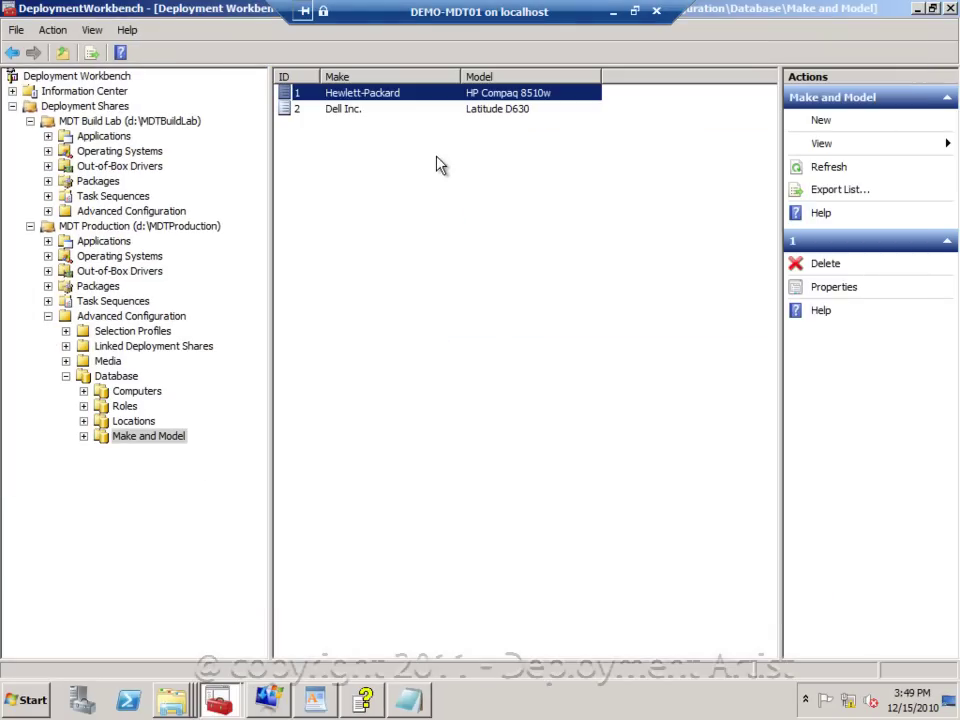
# Step: Inspect the display settings of the Dell Latitude D630 make and model entry, closing it without changes
pyautogui.click(392, 109)
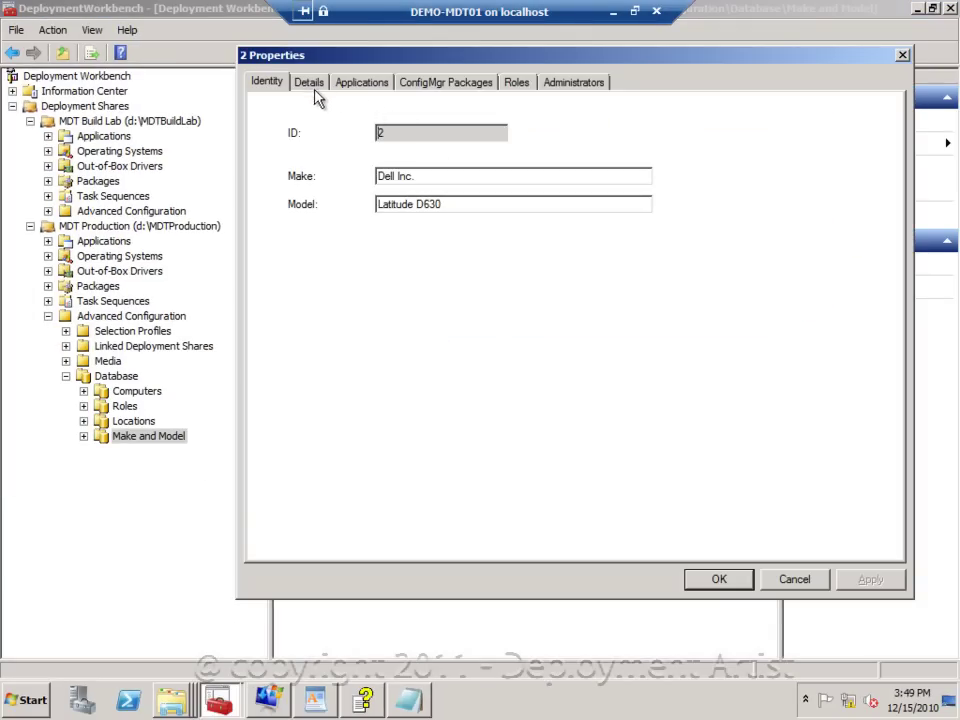
pyautogui.click(310, 83)
pyautogui.moveTo(864, 141); pyautogui.dragTo(880, 262)
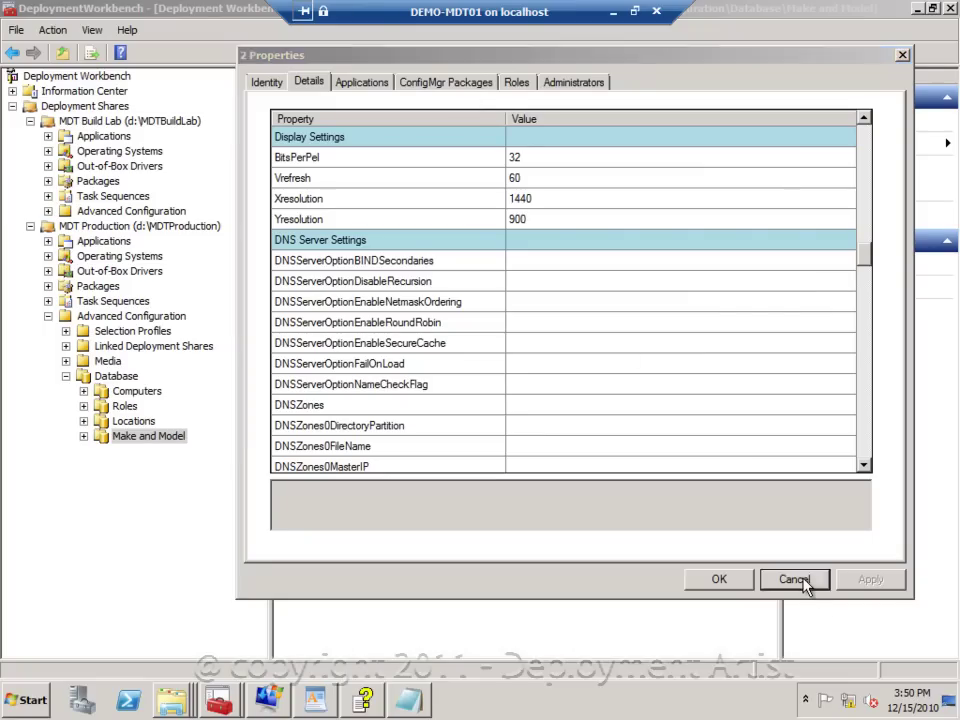
pyautogui.click(800, 581)
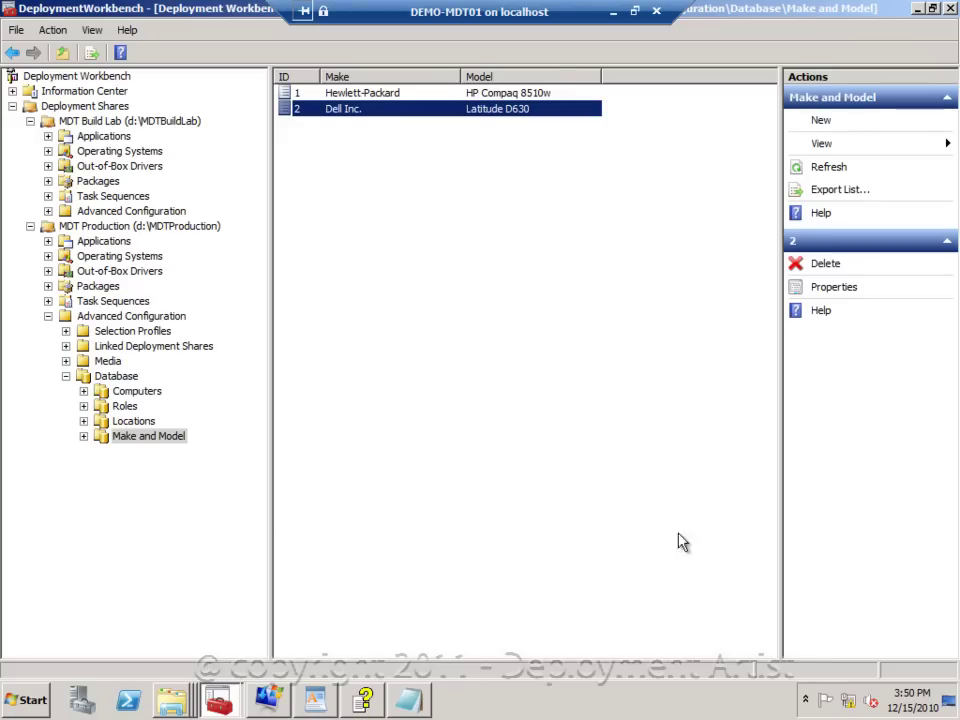
# Step: Start configuring the database rules, limiting the computer queries to computer-specific settings and roles by excluding applications, SMS packages and administrators
pyautogui.rightClick(126, 378)
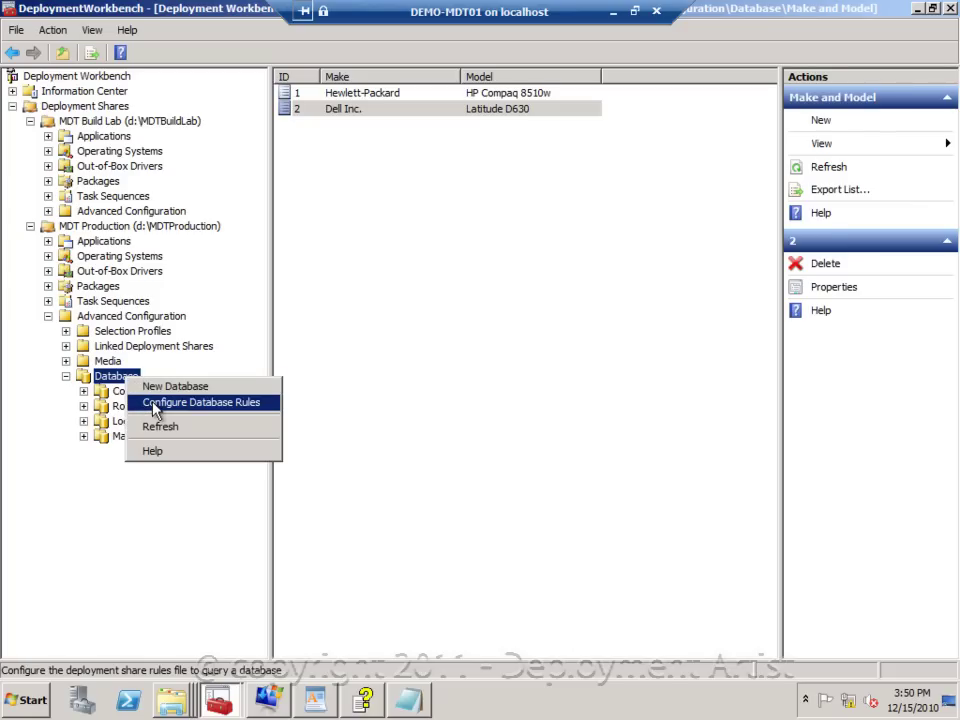
pyautogui.click(155, 403)
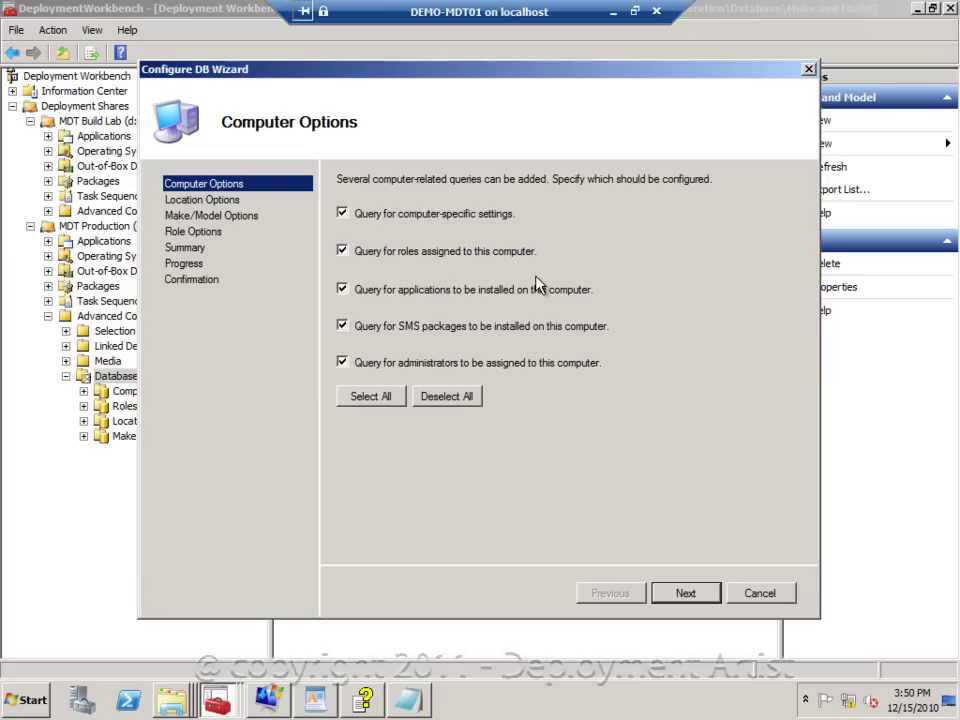
pyautogui.click(342, 289)
pyautogui.click(342, 325)
pyautogui.click(342, 362)
pyautogui.click(687, 595)
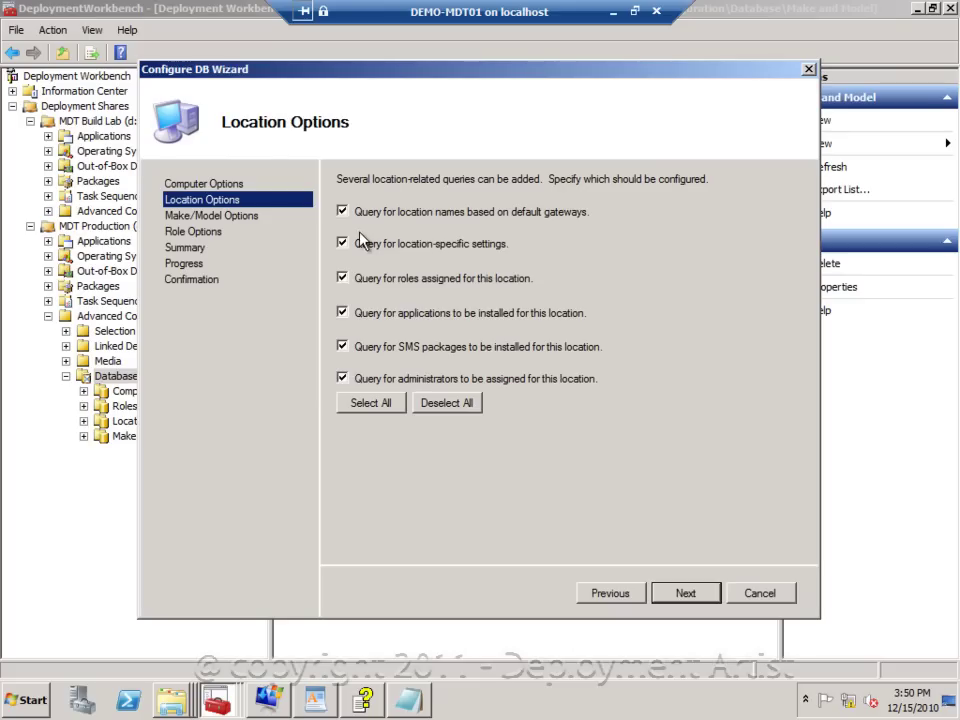
# Step: Limit the location queries to location names and location-specific settings, excluding roles, applications, SMS packages and administrators
pyautogui.click(343, 279)
pyautogui.click(343, 314)
pyautogui.click(684, 593)
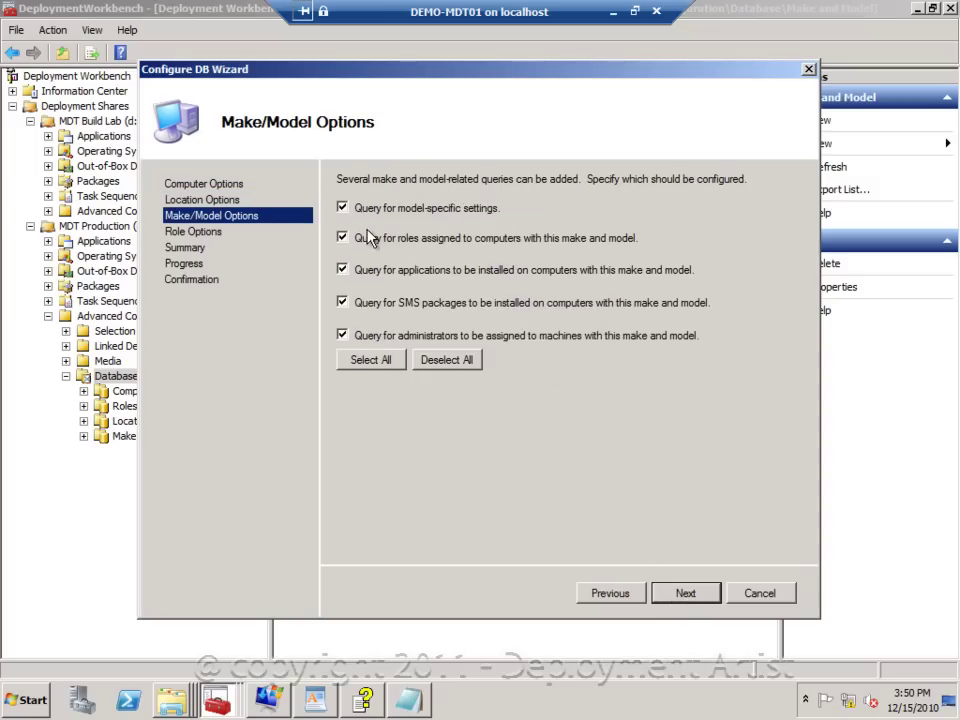
# Step: Limit the make and model queries to model-specific settings, excluding roles, applications, SMS packages and administrators
pyautogui.click(343, 239)
pyautogui.click(343, 270)
pyautogui.click(343, 302)
pyautogui.click(343, 336)
pyautogui.click(697, 597)
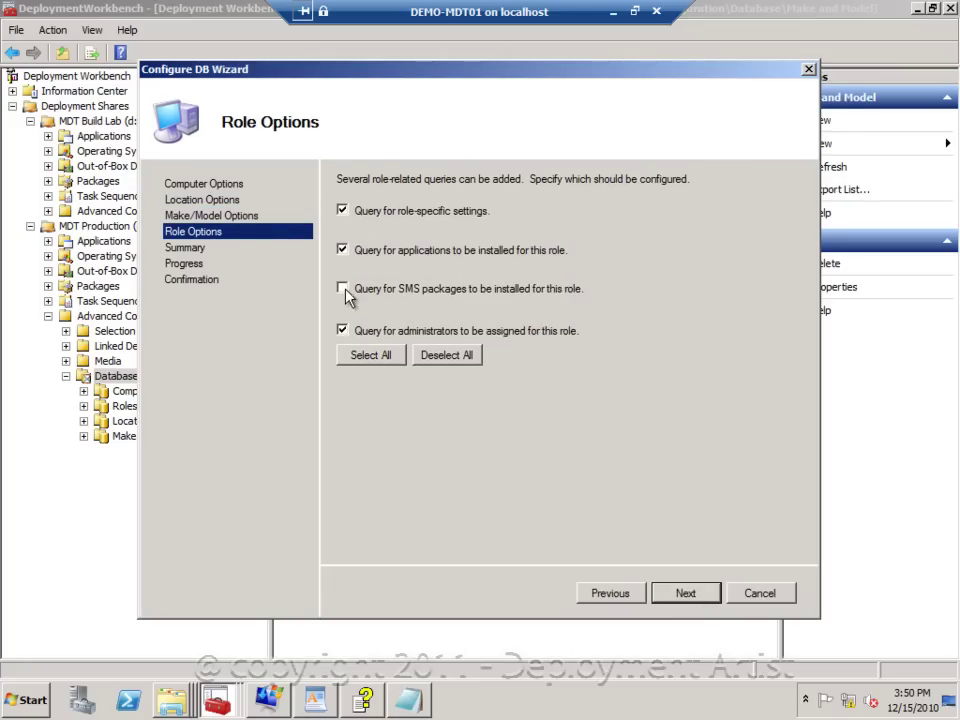
# Step: Limit the role queries to role-specific settings and applications, excluding SMS packages and administrators, and complete the database rules configuration
pyautogui.click(343, 330)
pyautogui.click(699, 598)
pyautogui.click(699, 598)
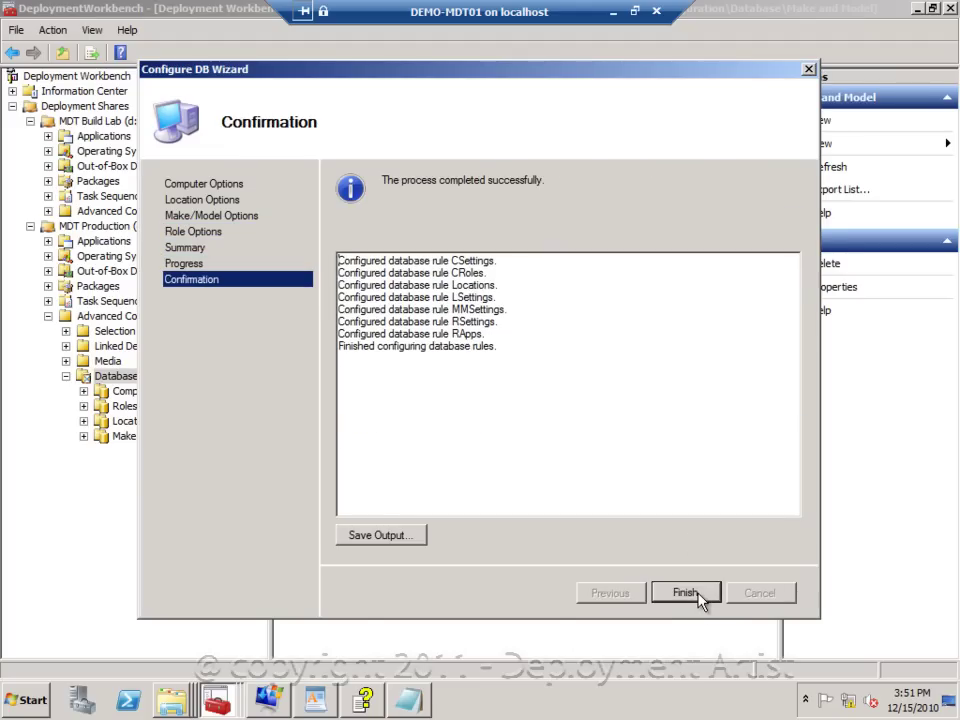
pyautogui.click(681, 593)
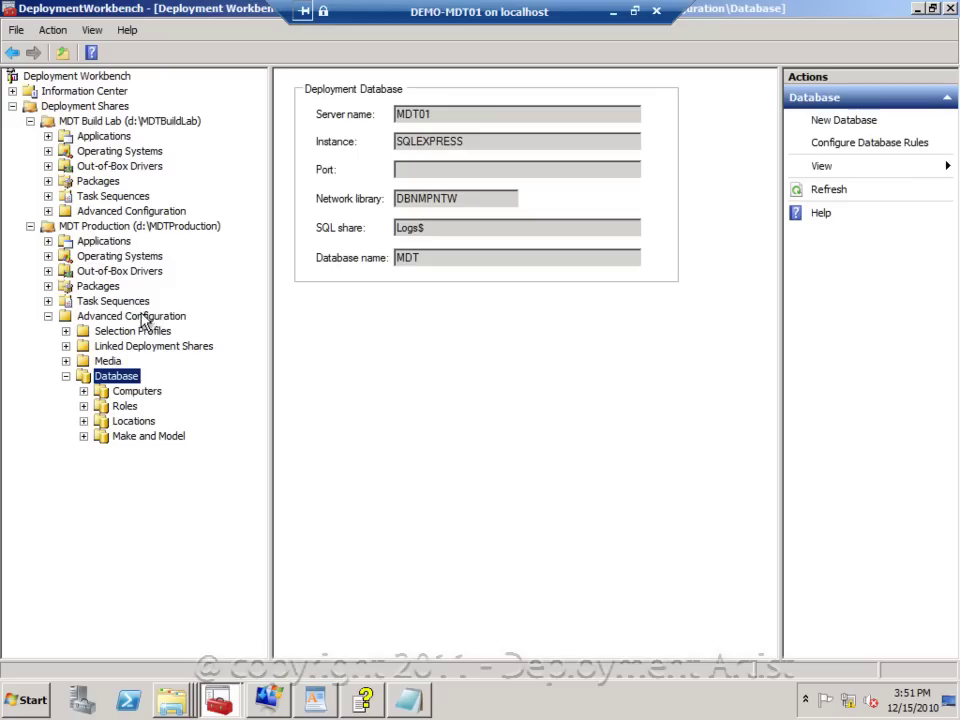
# Step: Review the MDT Production deployment share's rules, examining the Priority line and the database query sections
pyautogui.rightClick(150, 228)
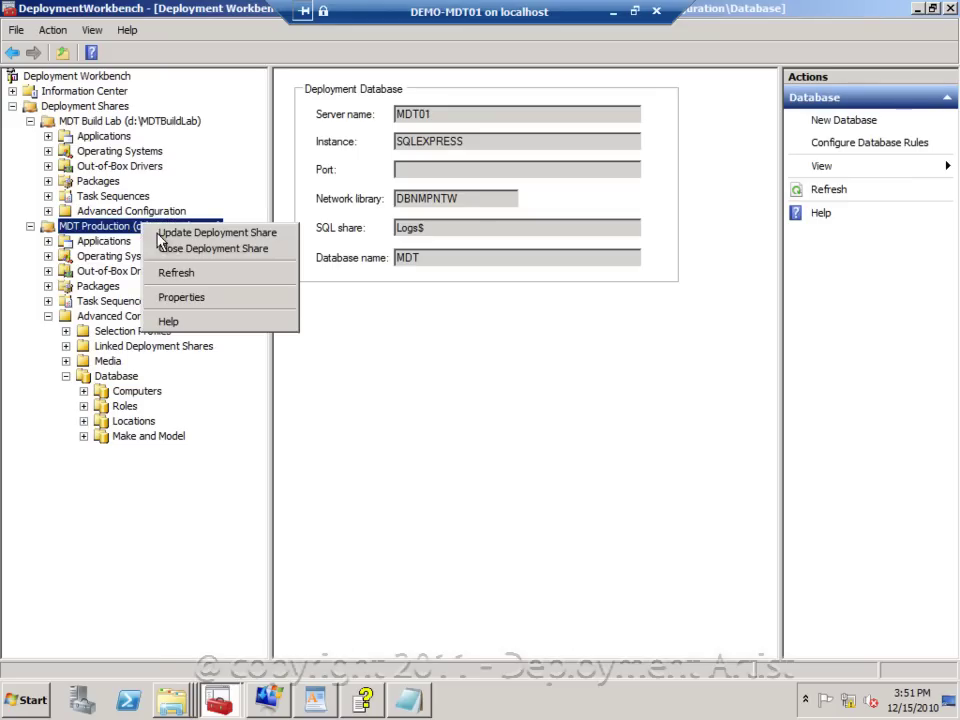
pyautogui.click(174, 297)
pyautogui.click(310, 84)
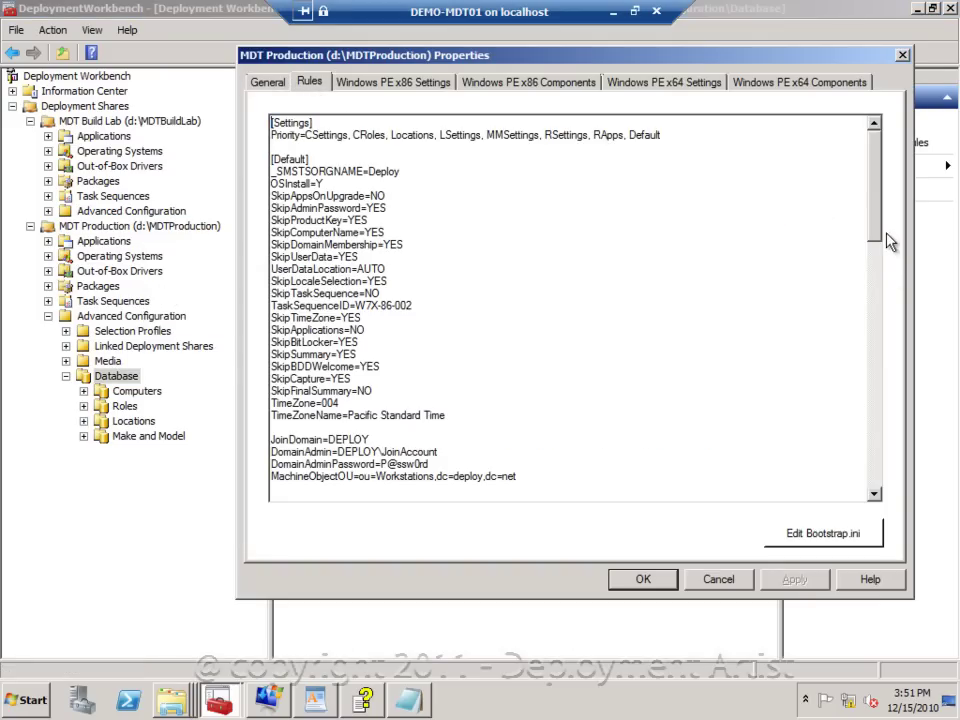
pyautogui.moveTo(880, 238); pyautogui.dragTo(881, 334)
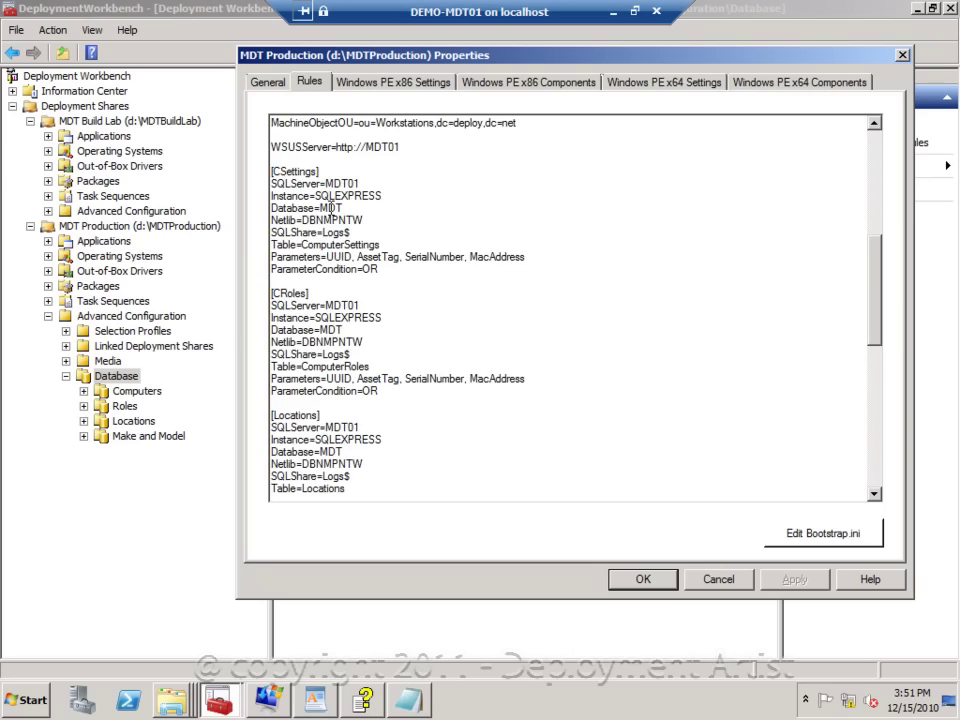